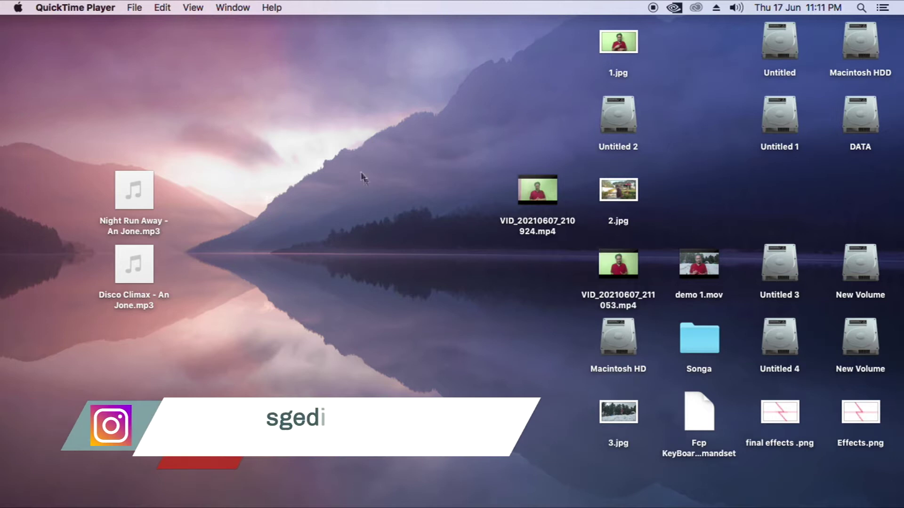
- Switch to Final Cut Pro and skim through the ORGINAL project's timeline from the garden 3 clip to COMPUND 01
{"action": "key", "text": "Escape"}
{"action": "mouse_move", "coordinate": [777, 489]}
{"action": "left_click", "coordinate": [812, 489]}
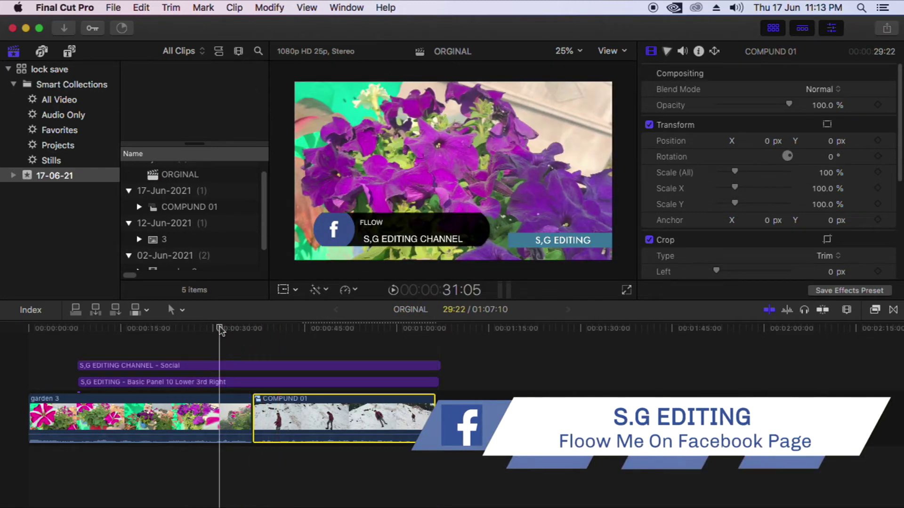
{"action": "left_click_drag", "start_coordinate": [274, 330], "coordinate": [391, 343]}
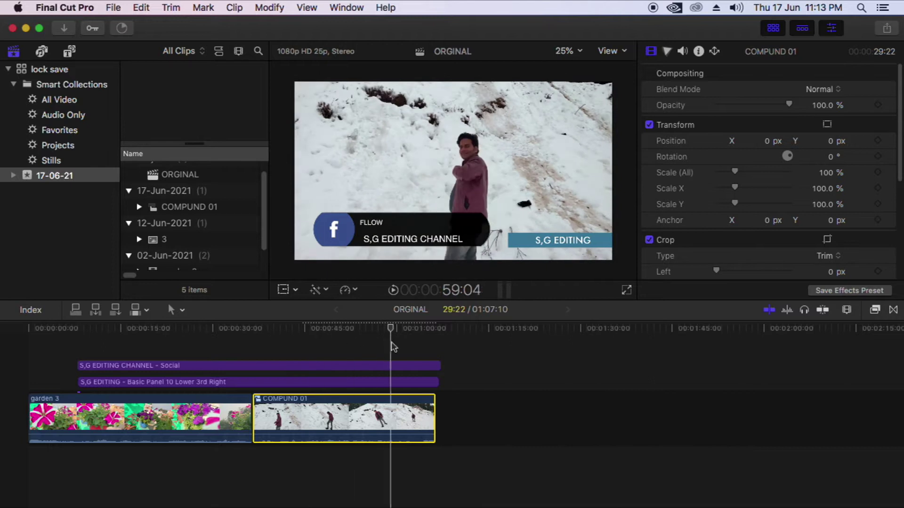
{"action": "left_click_drag", "start_coordinate": [391, 343], "coordinate": [318, 342]}
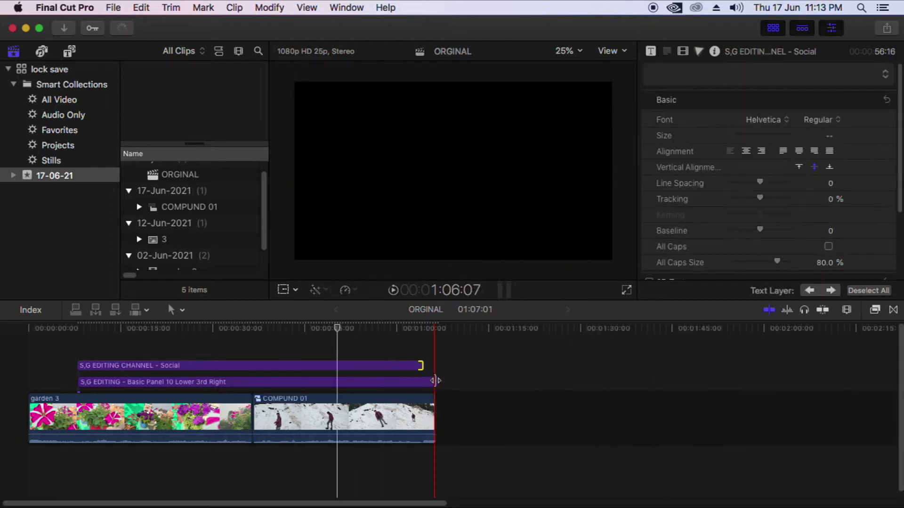
- Trim the end of the Basic Panel 10 Lower 3rd Right title to line up with the end of the Social title above it
{"action": "left_click_drag", "start_coordinate": [438, 382], "coordinate": [423, 382]}
{"action": "left_click", "coordinate": [206, 330]}
{"action": "left_click_drag", "start_coordinate": [206, 333], "coordinate": [179, 335]}
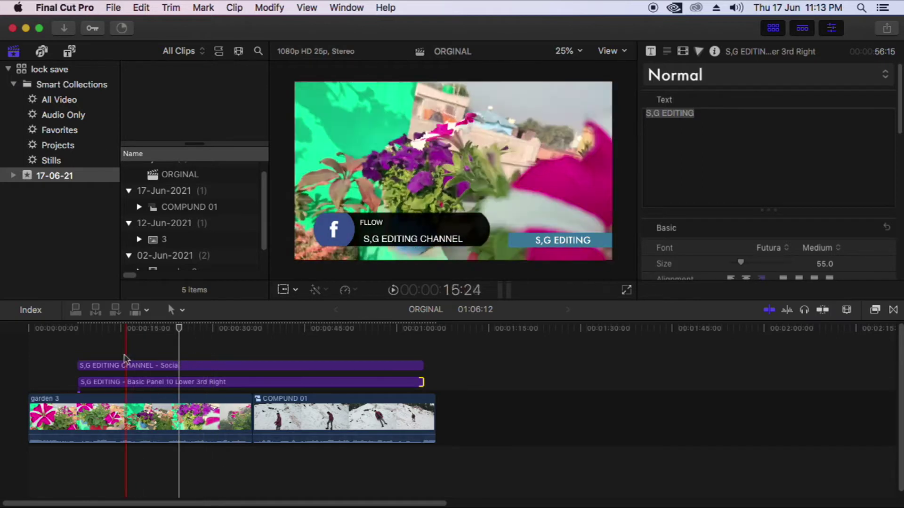
- Combine the Social and Basic Panel 10 Lower 3rd Right titles into a compound clip named COMPUNT TEXT in event 17-06-21
{"action": "left_click", "coordinate": [229, 365]}
{"action": "left_click", "coordinate": [230, 382]}
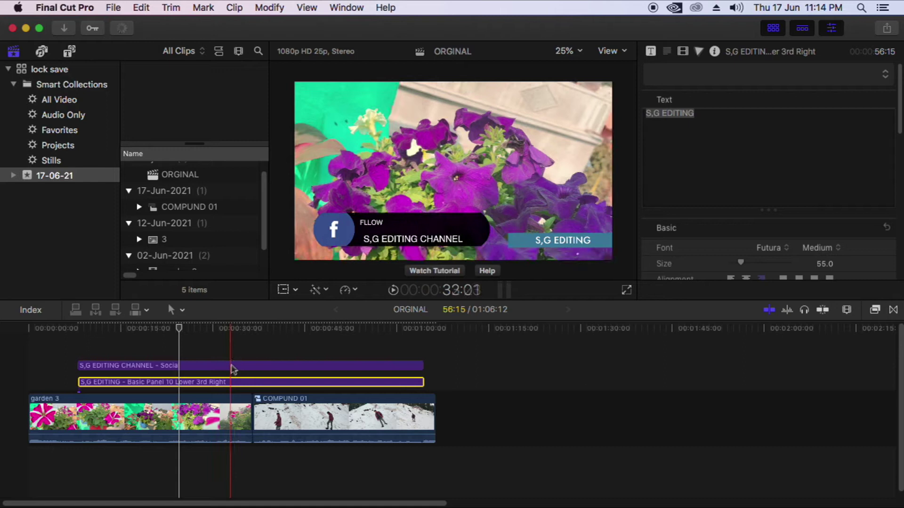
{"action": "left_click", "coordinate": [232, 366]}
{"action": "left_click", "coordinate": [235, 382], "text": "super"}
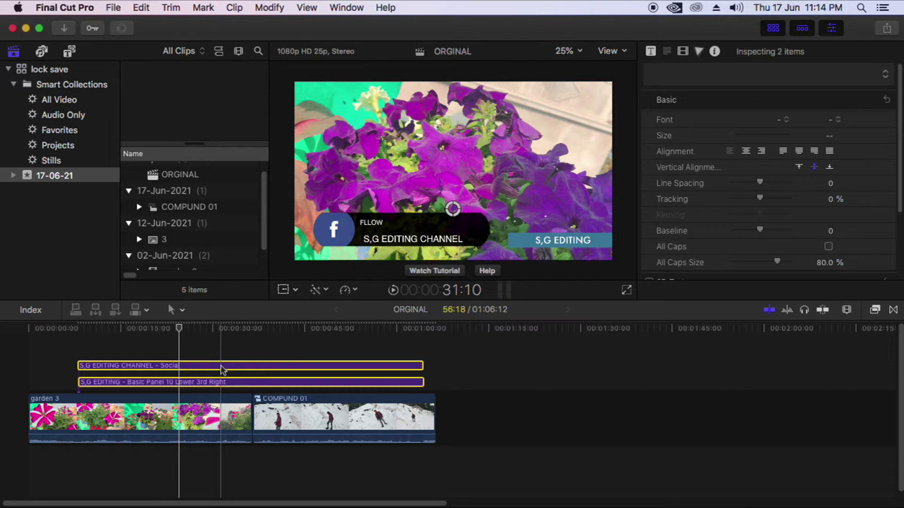
{"action": "right_click", "coordinate": [221, 366]}
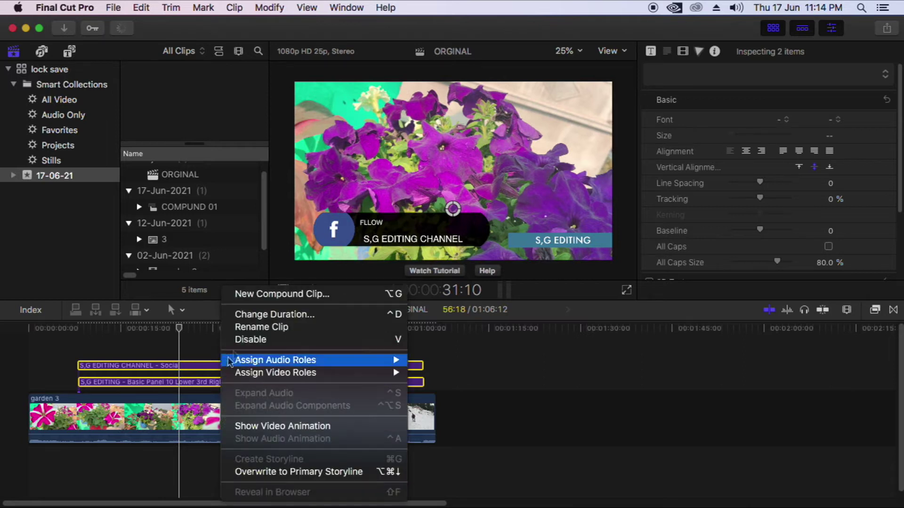
{"action": "left_click", "coordinate": [270, 294]}
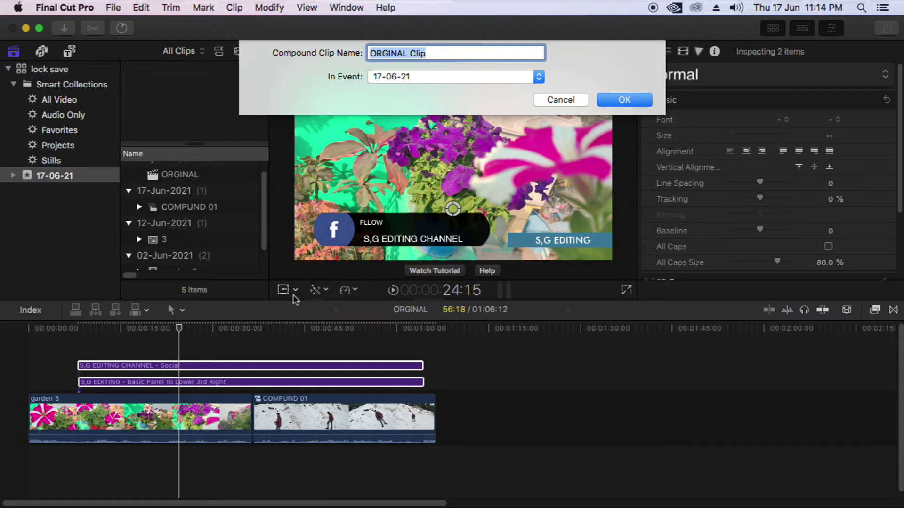
{"action": "type", "text": "C"}
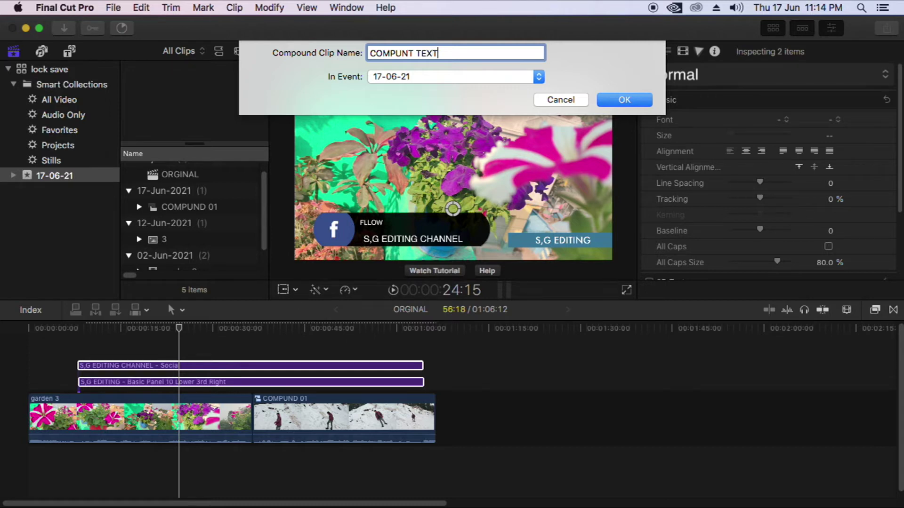
{"action": "type", "text": "OMPUNT TEXT"}
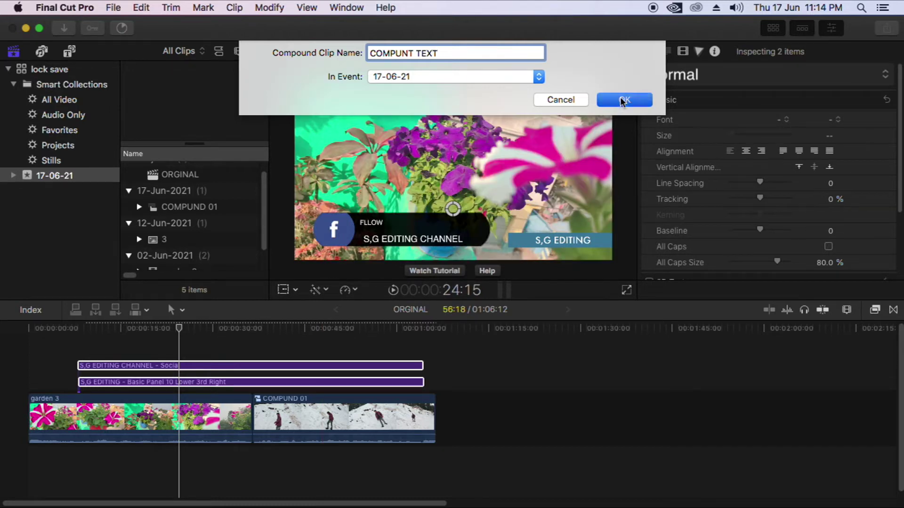
{"action": "left_click", "coordinate": [624, 100]}
- Open the COMPUNT TEXT compound clip to check its title layers and return to the ORGINAL timeline
{"action": "mouse_move", "coordinate": [172, 329]}
{"action": "left_mouse_down"}
{"action": "mouse_move", "coordinate": [202, 331]}
{"action": "mouse_move", "coordinate": [165, 337]}
{"action": "left_mouse_up"}
{"action": "double_click", "coordinate": [174, 354]}
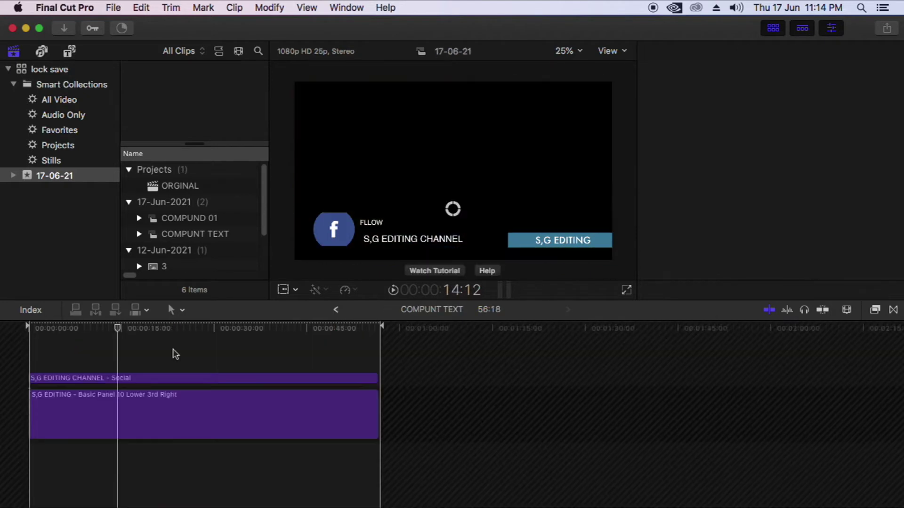
{"action": "left_click", "coordinate": [336, 309]}
{"action": "scroll", "coordinate": [262, 209], "scroll_direction": "down", "scroll_amount": 3}
{"action": "scroll", "coordinate": [263, 209], "scroll_direction": "up", "scroll_amount": 3}
{"action": "left_click", "coordinate": [159, 413]}
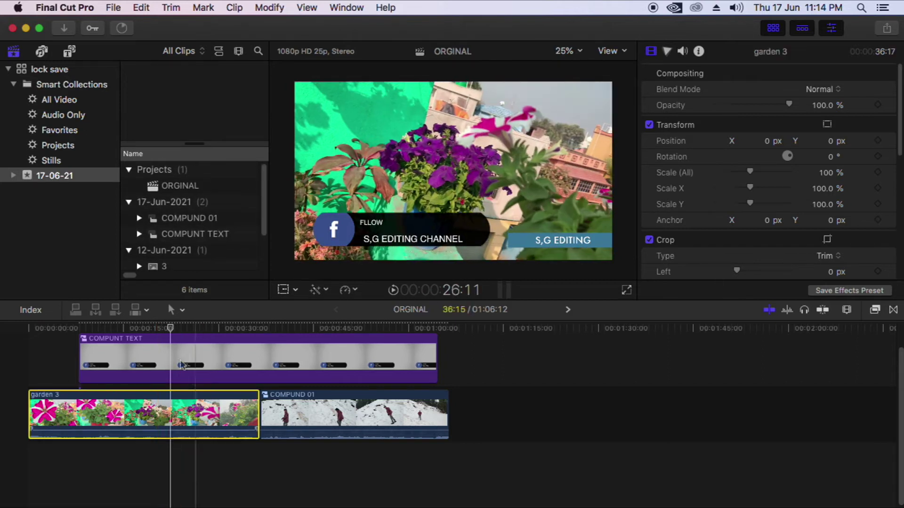
{"action": "left_click", "coordinate": [178, 186]}
{"action": "left_click", "coordinate": [159, 352]}
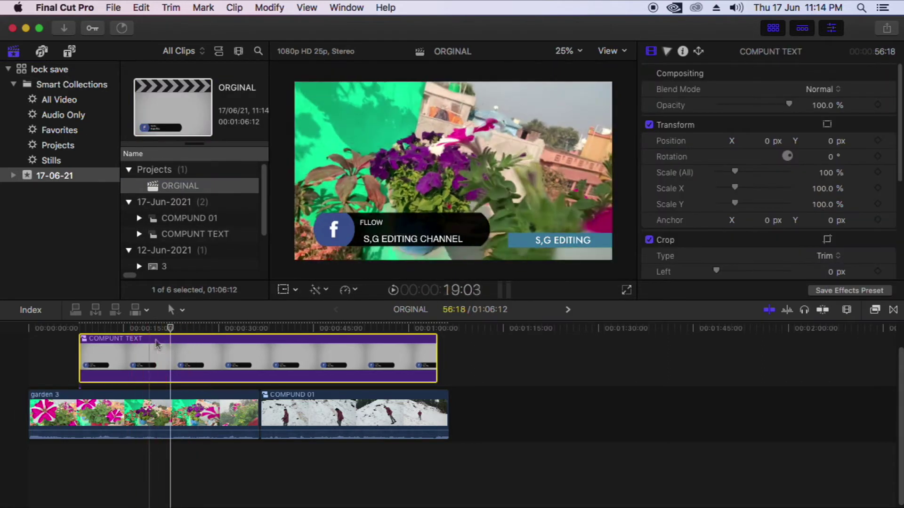
{"action": "left_click", "coordinate": [162, 332]}
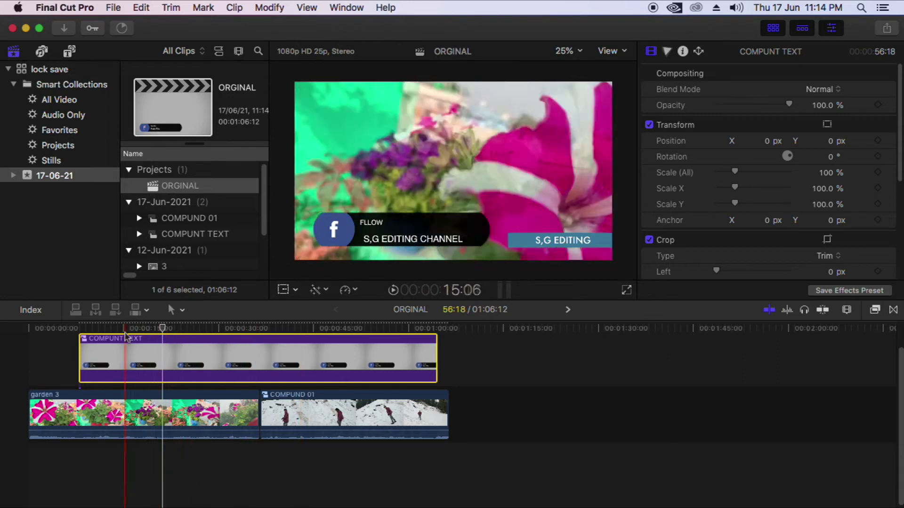
{"action": "left_click", "coordinate": [197, 342]}
{"action": "left_click", "coordinate": [208, 341]}
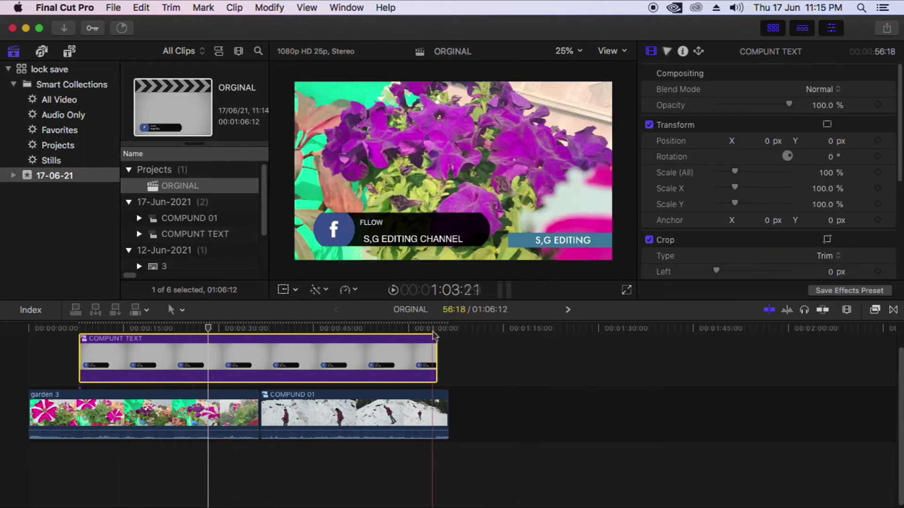
- Duplicate the ORGINAL project within the event
{"action": "key", "text": "super+a"}
{"action": "right_click", "coordinate": [214, 362]}
{"action": "key", "text": "Escape"}
{"action": "right_click", "coordinate": [172, 98]}
{"action": "key", "text": "Escape"}
{"action": "right_click", "coordinate": [171, 99]}
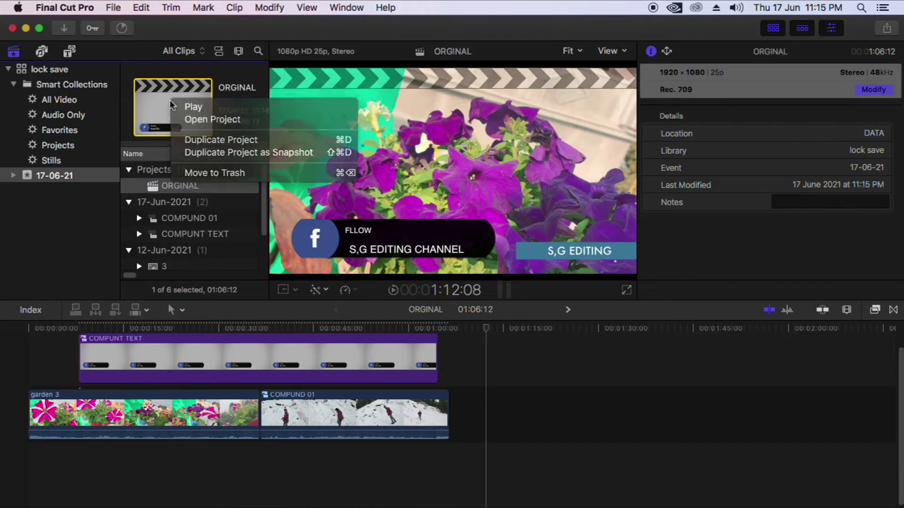
{"action": "left_click", "coordinate": [237, 141]}
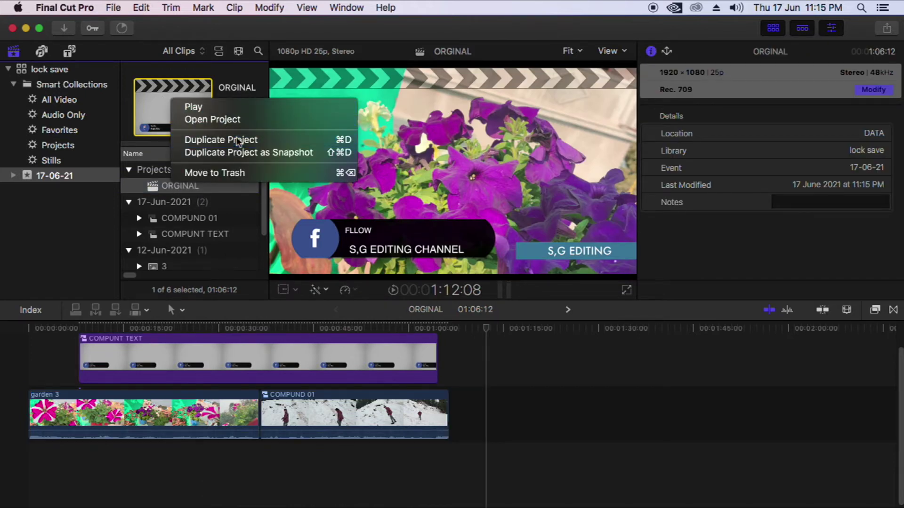
- Open the copied project ORGINAL 1 and rename it DUPLICATE
{"action": "left_click", "coordinate": [194, 202]}
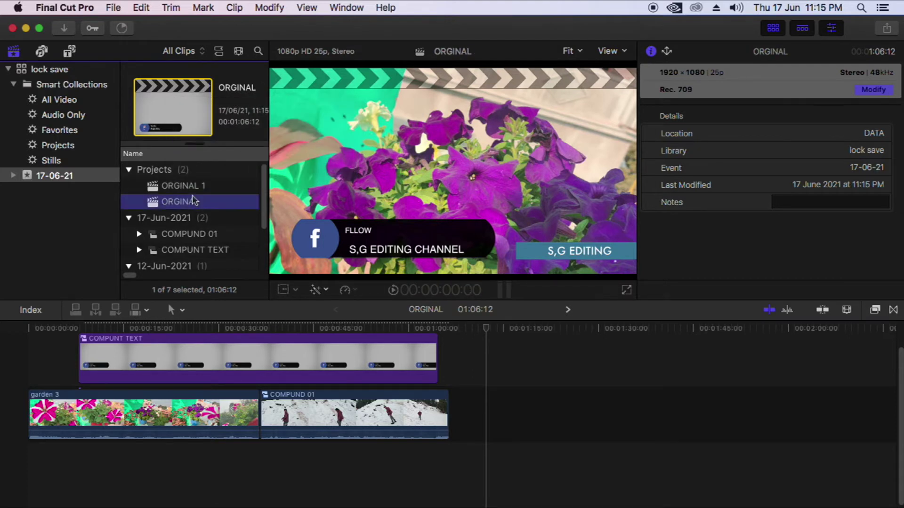
{"action": "double_click", "coordinate": [194, 187]}
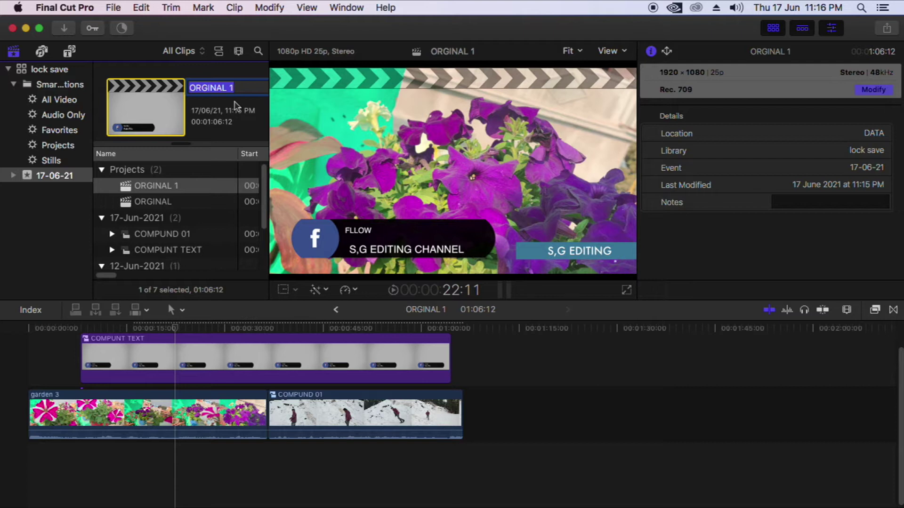
{"action": "type", "text": "DUPLICATE"}
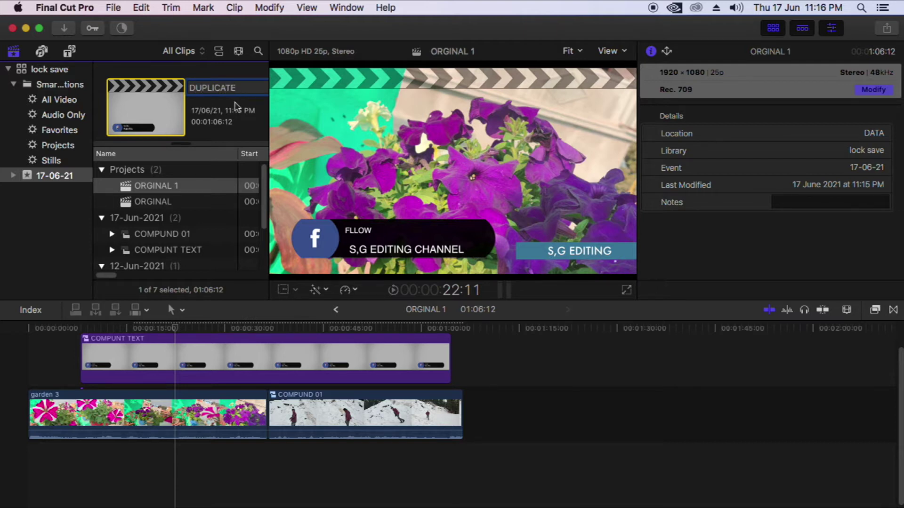
{"action": "key", "text": "Return"}
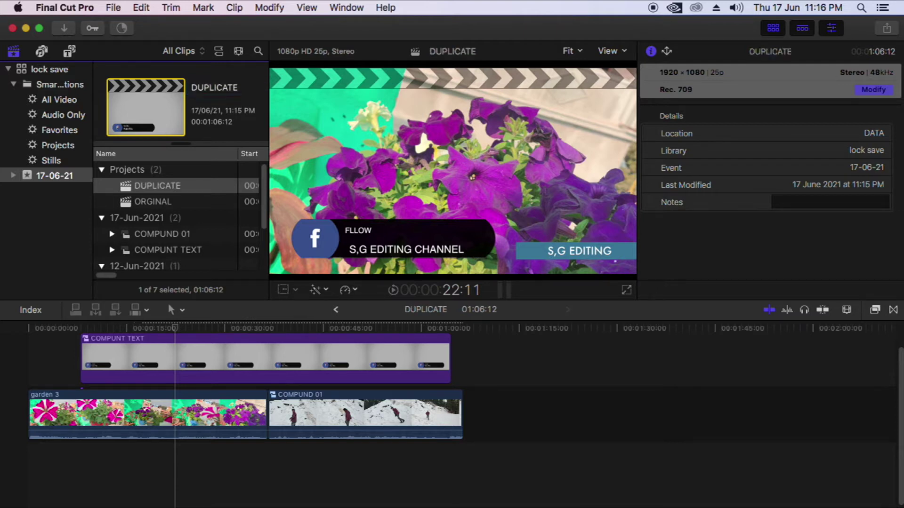
- Return to the ORGINAL project's timeline and open its COMPUNT TEXT compound clip
{"action": "left_click", "coordinate": [156, 206]}
{"action": "left_click", "coordinate": [157, 187]}
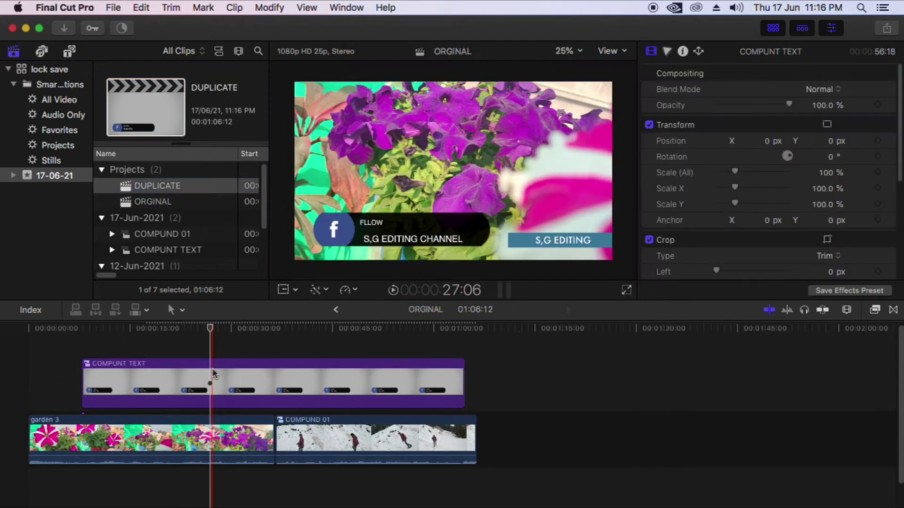
{"action": "left_click", "coordinate": [211, 378]}
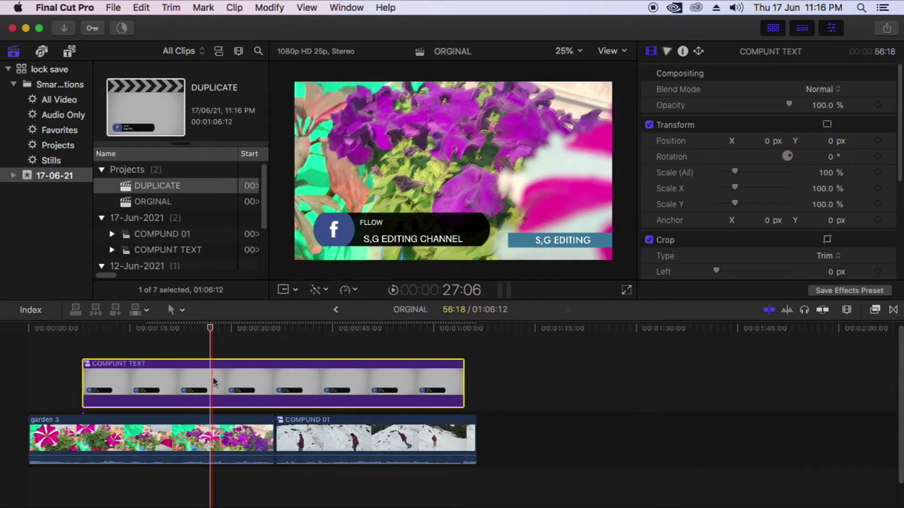
{"action": "double_click", "coordinate": [214, 376]}
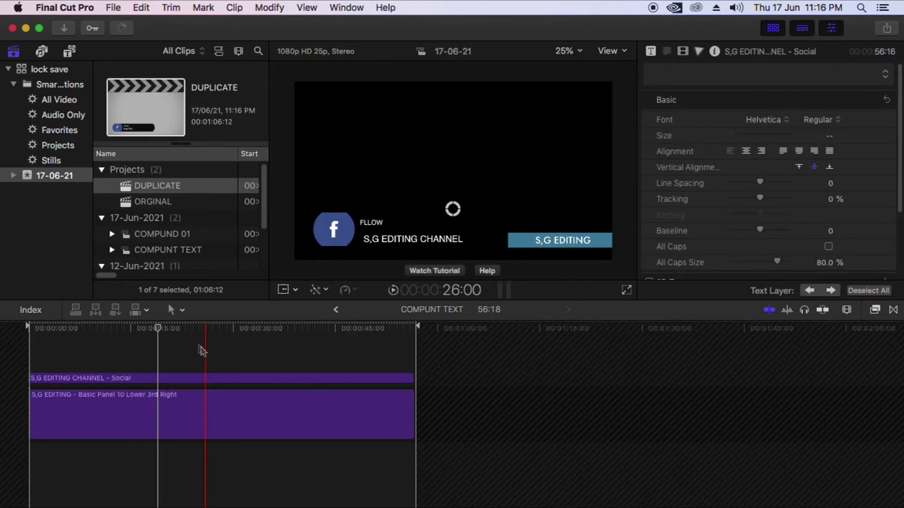
- Change the FLLOW line of the Social title to read FLLOW MY FB PAGE
{"action": "left_click", "coordinate": [209, 382]}
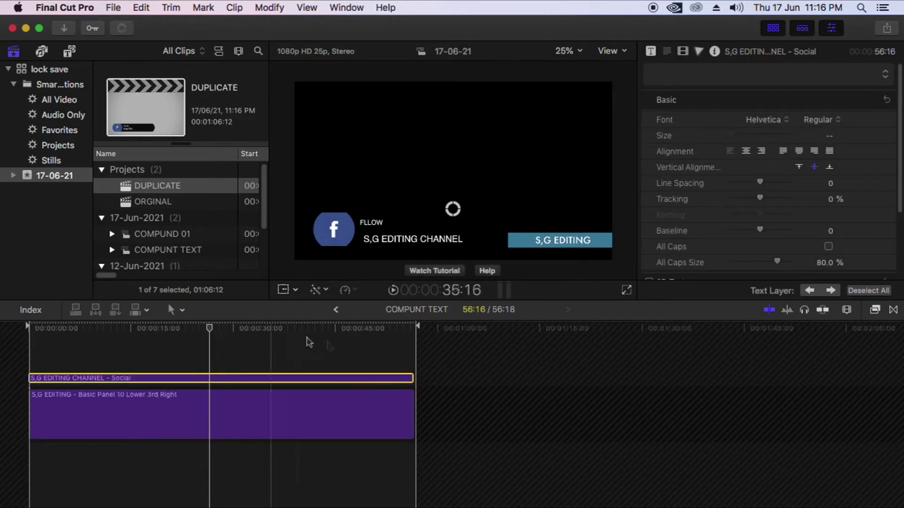
{"action": "left_click", "coordinate": [374, 225]}
{"action": "double_click", "coordinate": [393, 226]}
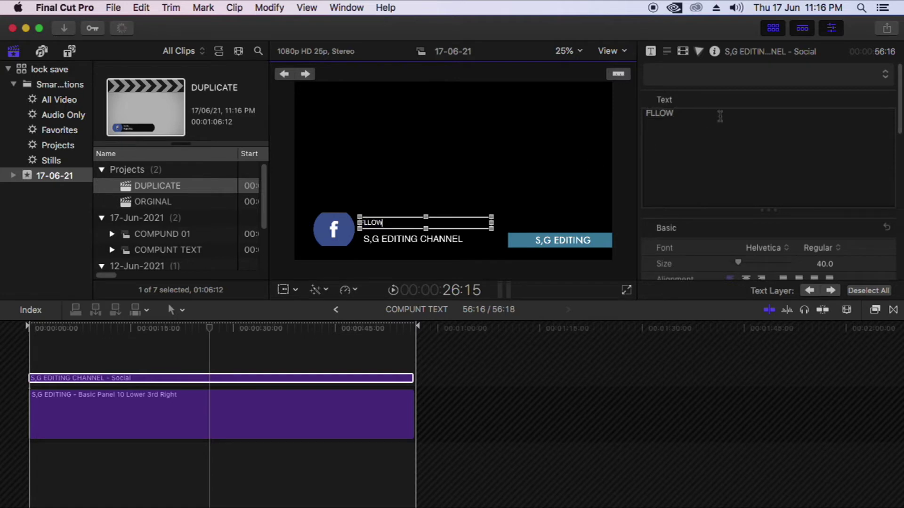
{"action": "left_click", "coordinate": [720, 117]}
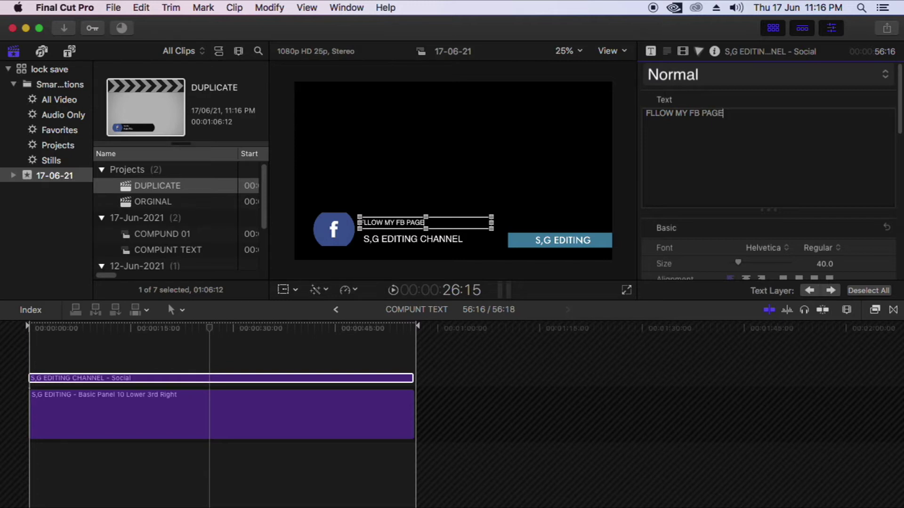
- Try a text size of 50 for the FLLOW MY FB PAGE line, and undo the size change
{"action": "left_click_drag", "start_coordinate": [894, 114], "coordinate": [899, 155]}
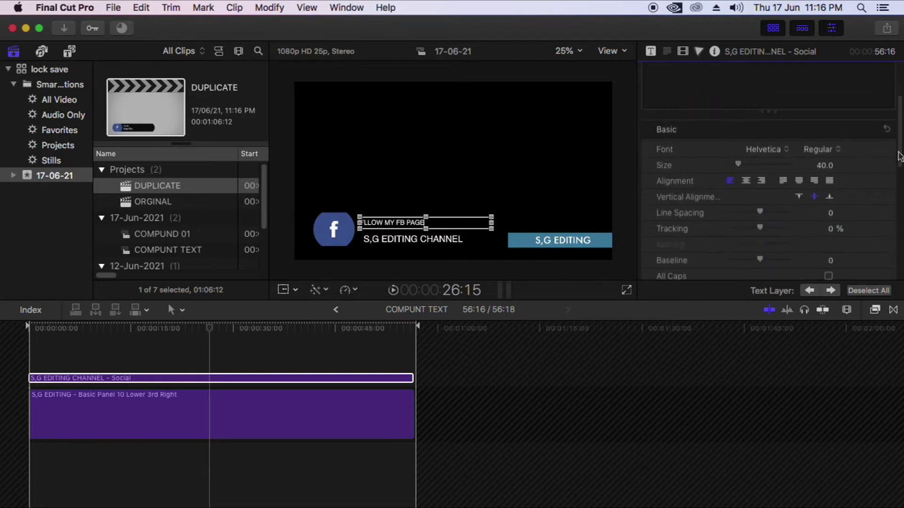
{"action": "mouse_move", "coordinate": [742, 165]}
{"action": "left_mouse_down"}
{"action": "mouse_move", "coordinate": [750, 165]}
{"action": "mouse_move", "coordinate": [742, 164]}
{"action": "left_mouse_up"}
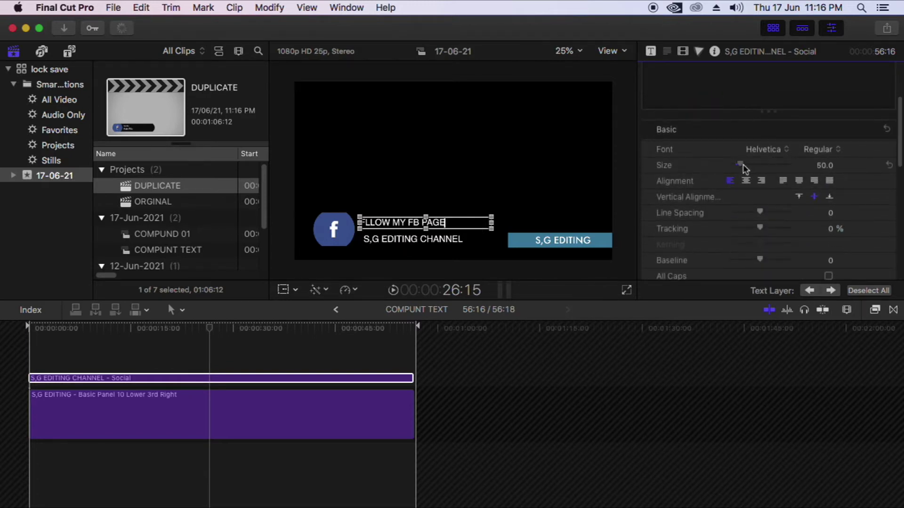
{"action": "left_click_drag", "start_coordinate": [893, 149], "coordinate": [887, 97]}
{"action": "key", "text": "super+z"}
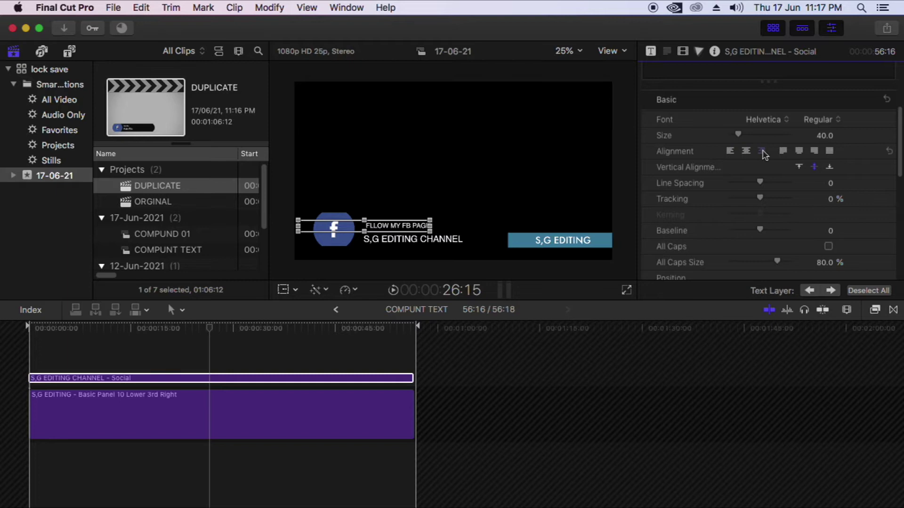
- Align the FLLOW MY FB PAGE line to the right and set its text size to 44
{"action": "mouse_move", "coordinate": [738, 134]}
{"action": "left_mouse_down"}
{"action": "mouse_move", "coordinate": [753, 134]}
{"action": "mouse_move", "coordinate": [738, 135]}
{"action": "left_mouse_up"}
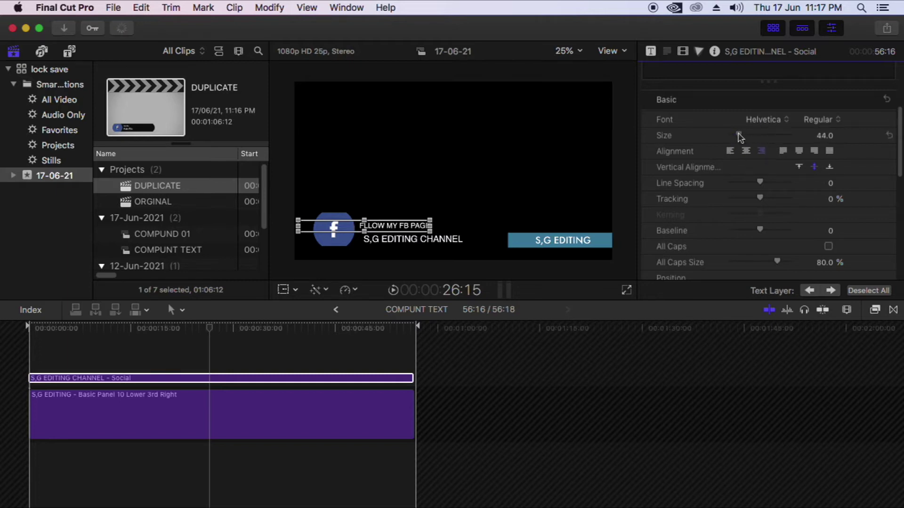
{"action": "scroll", "coordinate": [885, 122], "scroll_direction": "up", "scroll_amount": 5}
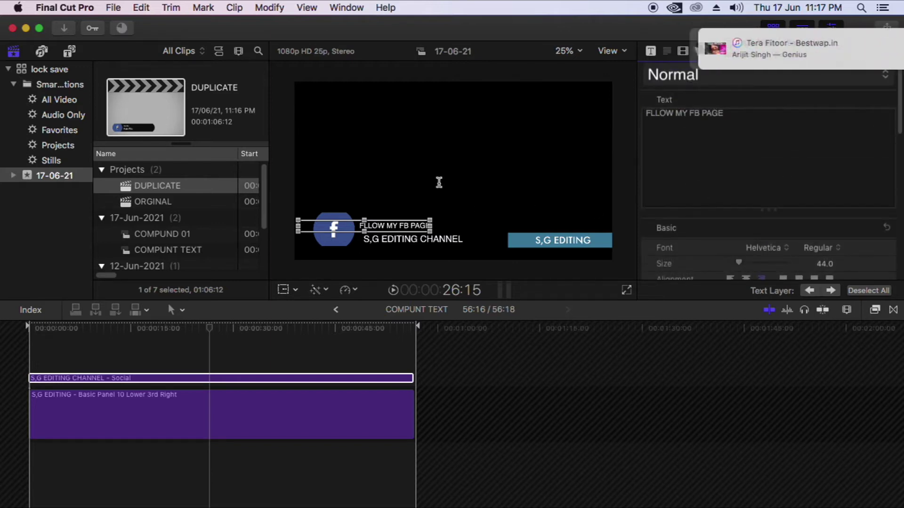
- Examine the text settings of the S,G EDITING CHANNEL line and the S,G EDITING lower-third title
{"action": "left_click", "coordinate": [410, 239]}
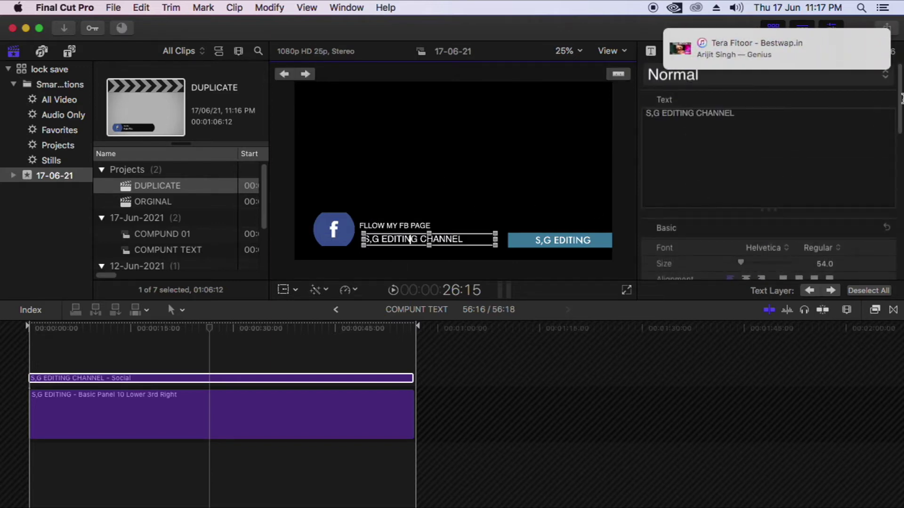
{"action": "scroll", "coordinate": [885, 141], "scroll_direction": "down", "scroll_amount": 5}
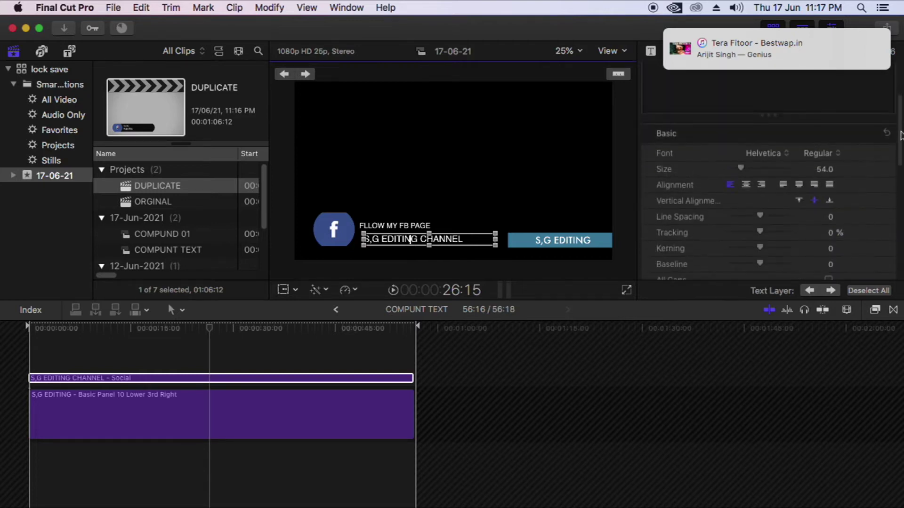
{"action": "scroll", "coordinate": [894, 165], "scroll_direction": "down", "scroll_amount": 10}
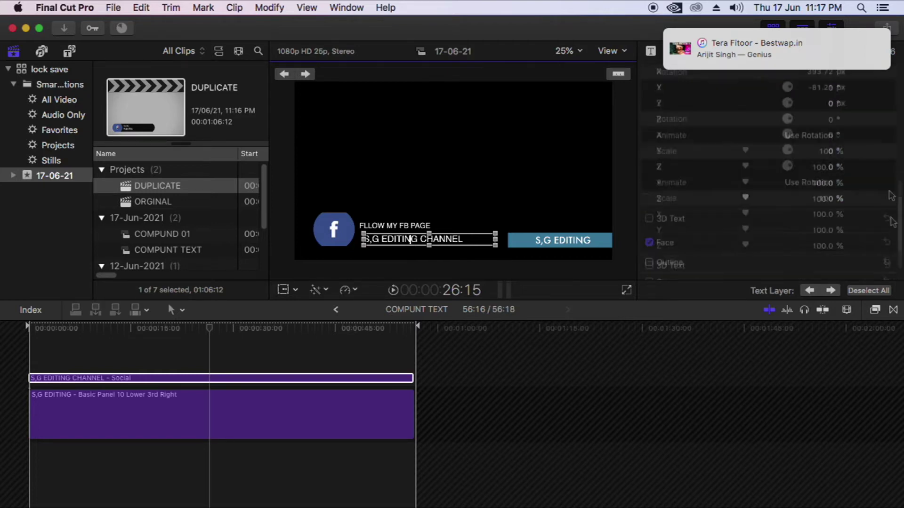
{"action": "scroll", "coordinate": [890, 207], "scroll_direction": "up", "scroll_amount": 10}
{"action": "left_click", "coordinate": [316, 398]}
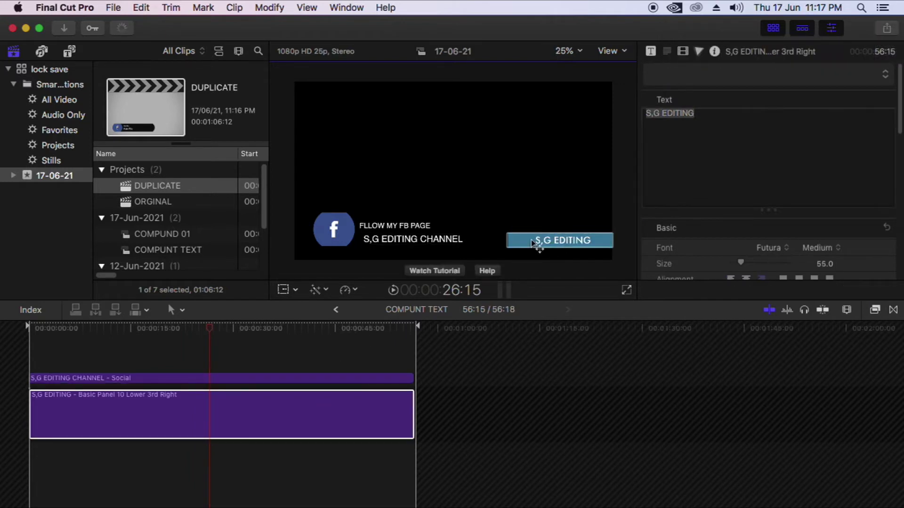
{"action": "double_click", "coordinate": [558, 241]}
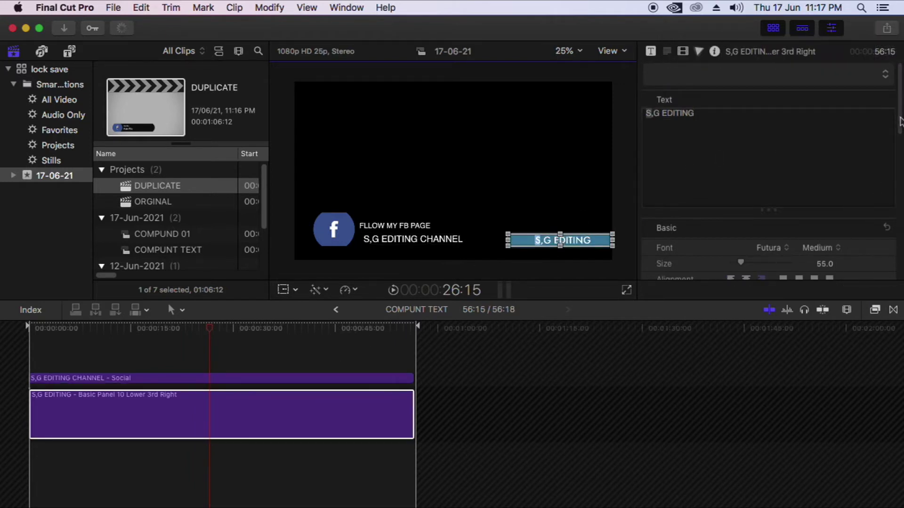
{"action": "scroll", "coordinate": [899, 122], "scroll_direction": "down", "scroll_amount": 10}
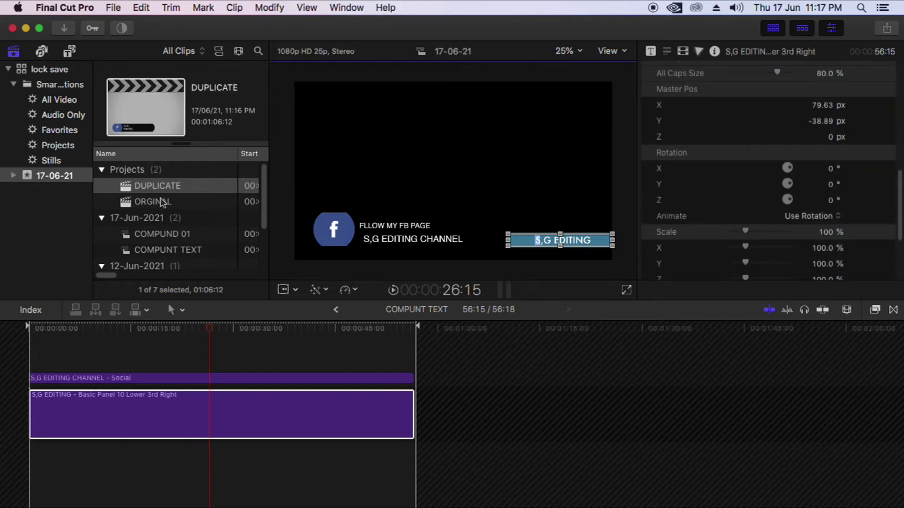
- Open the ORGINAL project and the DUPLICATE project in turn to compare their title text over the garden footage
{"action": "double_click", "coordinate": [150, 202]}
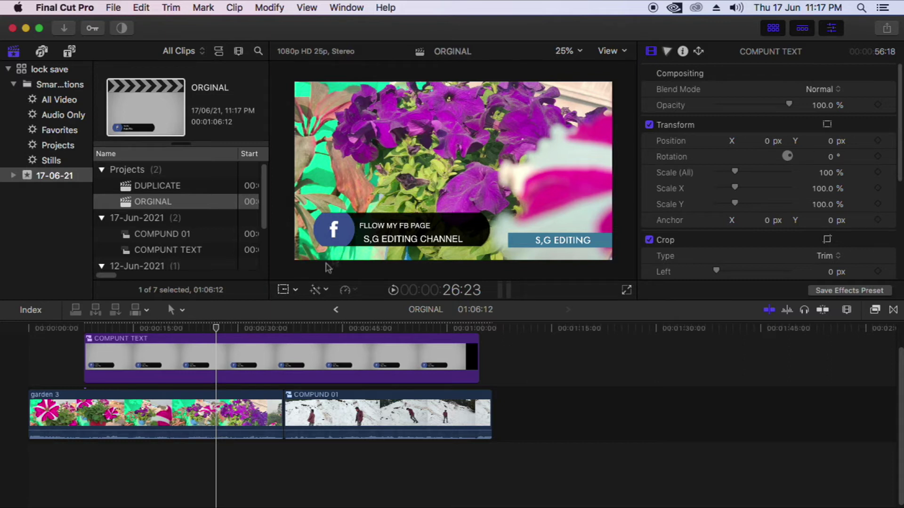
{"action": "left_click", "coordinate": [257, 367]}
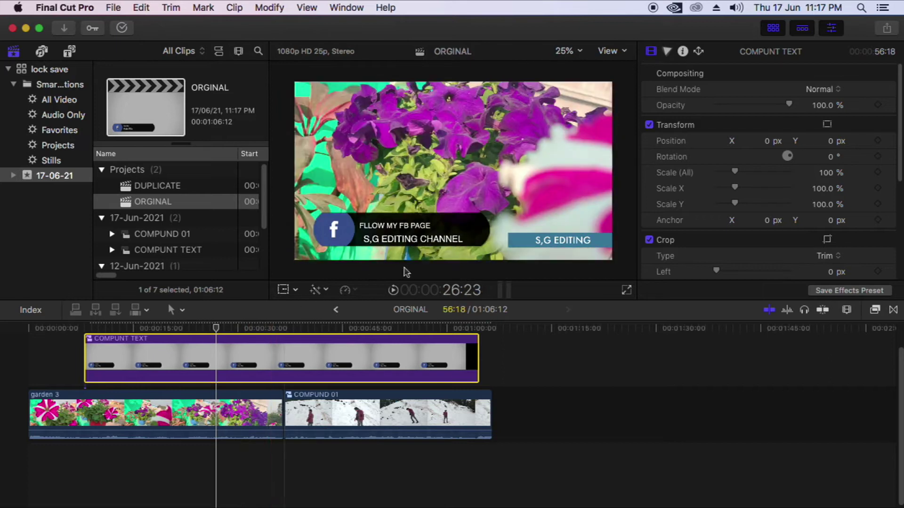
{"action": "left_click", "coordinate": [157, 186]}
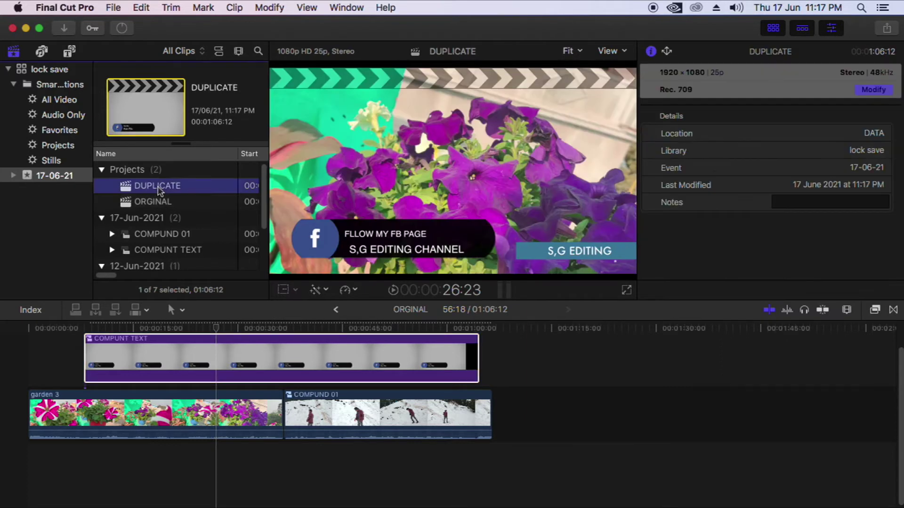
{"action": "left_click", "coordinate": [155, 187]}
{"action": "double_click", "coordinate": [130, 191]}
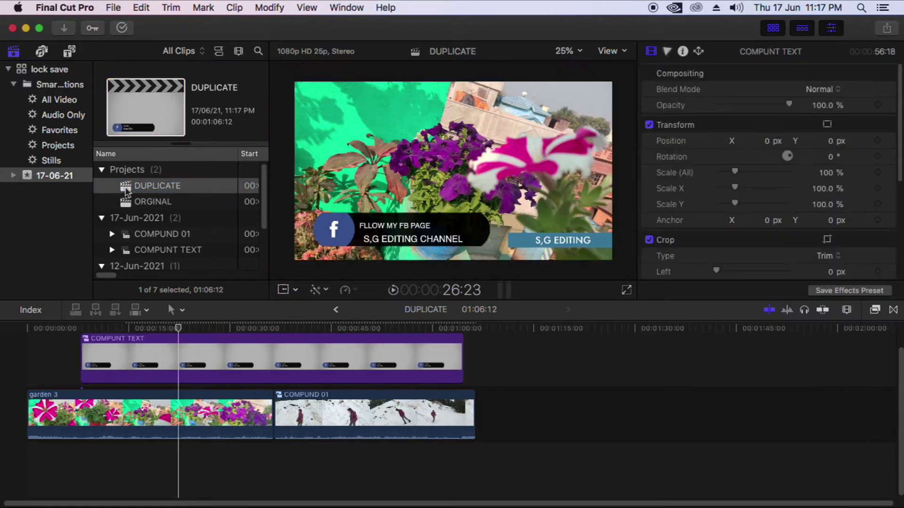
{"action": "left_click", "coordinate": [214, 328]}
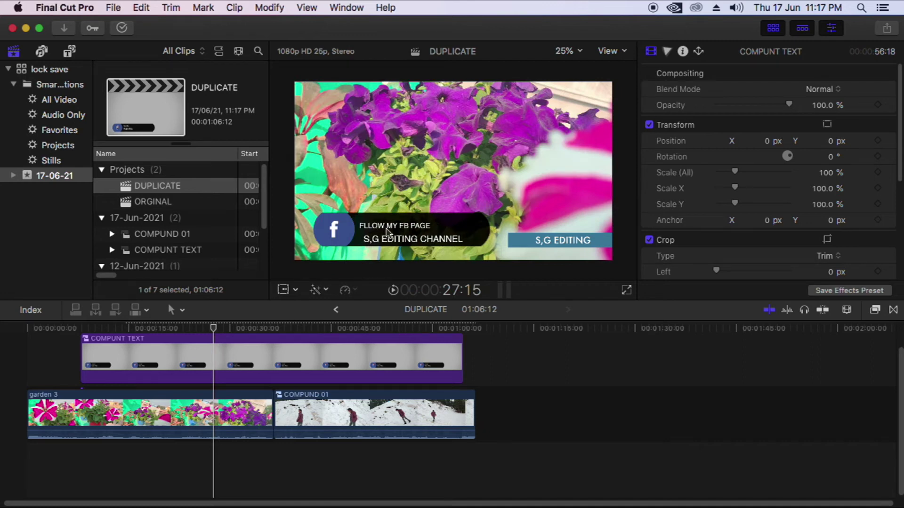
{"action": "left_click", "coordinate": [204, 328]}
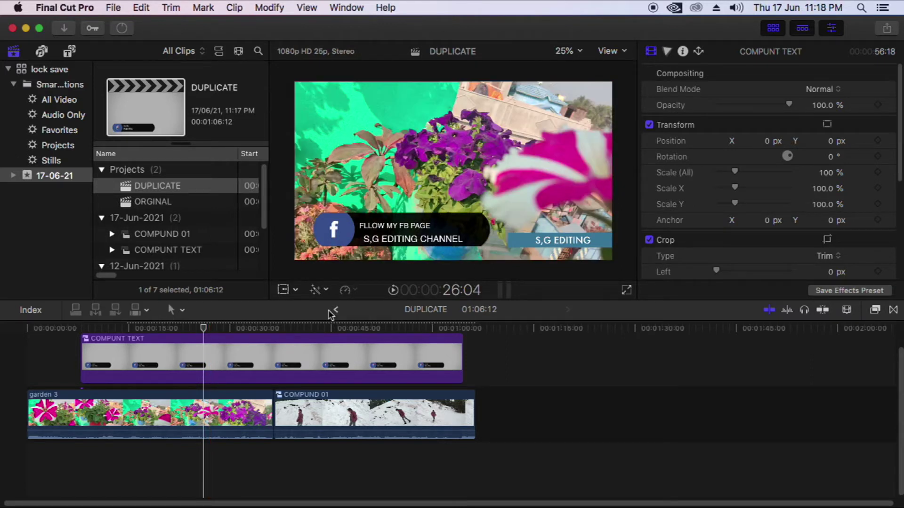
- Inside DUPLICATE's COMPUNT TEXT compound clip, move the S,G EDITING panel up and slightly left, and return to the project timeline
{"action": "left_click", "coordinate": [224, 355]}
{"action": "double_click", "coordinate": [224, 351]}
{"action": "left_click", "coordinate": [236, 330]}
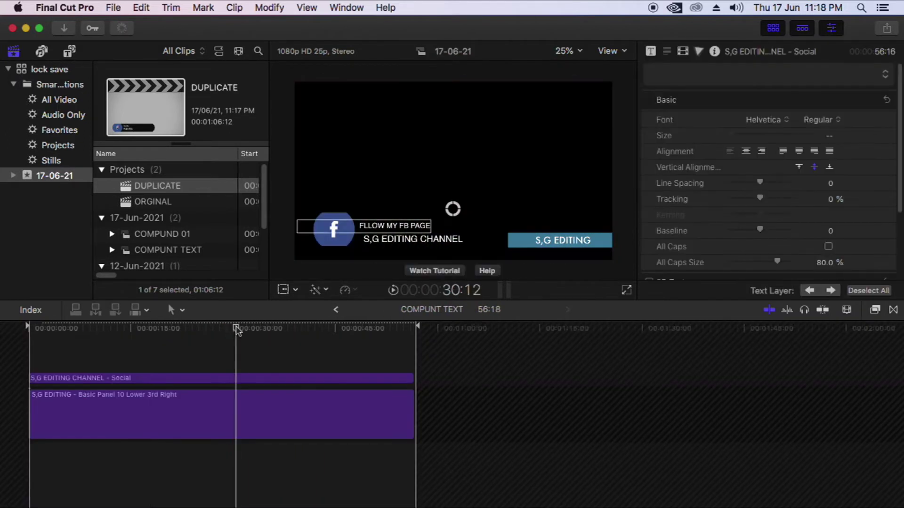
{"action": "left_click", "coordinate": [520, 247]}
{"action": "left_click_drag", "start_coordinate": [538, 250], "coordinate": [492, 169]}
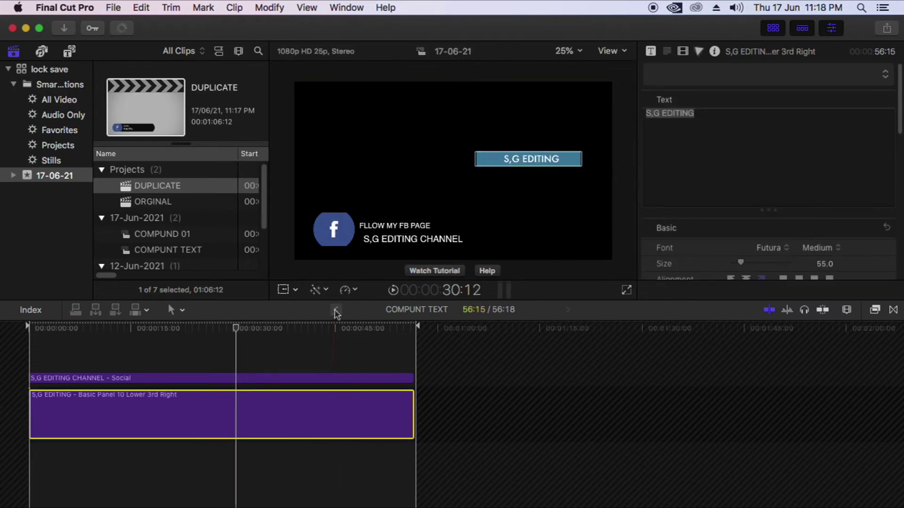
{"action": "left_click", "coordinate": [335, 310]}
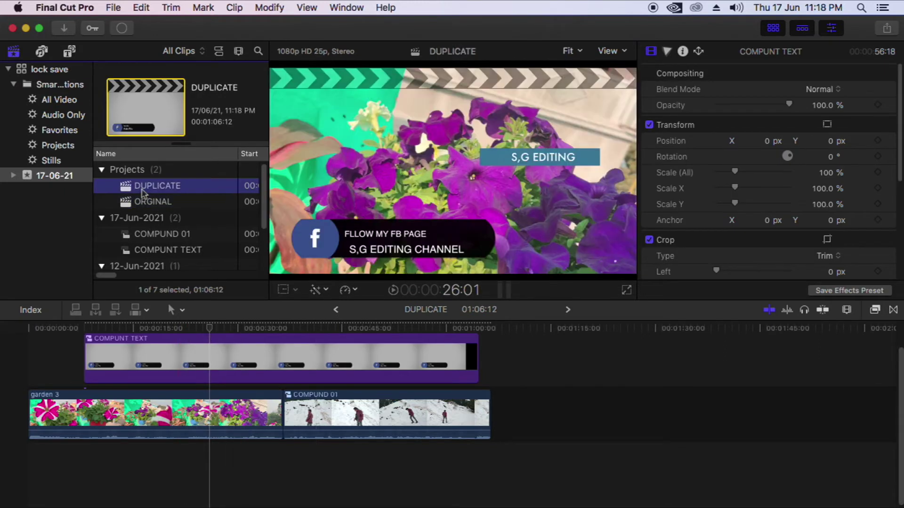
- Scrub through the DUPLICATE and ORGINAL timelines to compare the S,G EDITING panel's position in both projects
{"action": "left_click_drag", "start_coordinate": [209, 328], "coordinate": [254, 308]}
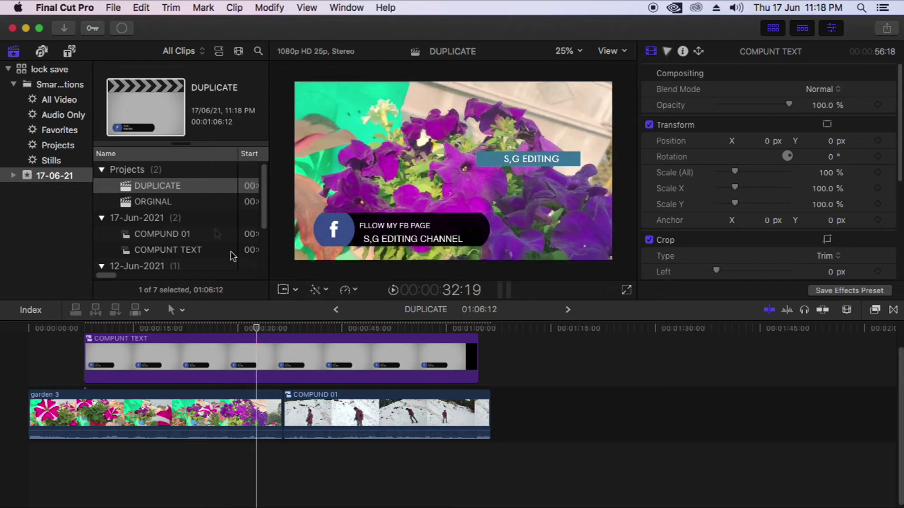
{"action": "double_click", "coordinate": [149, 203]}
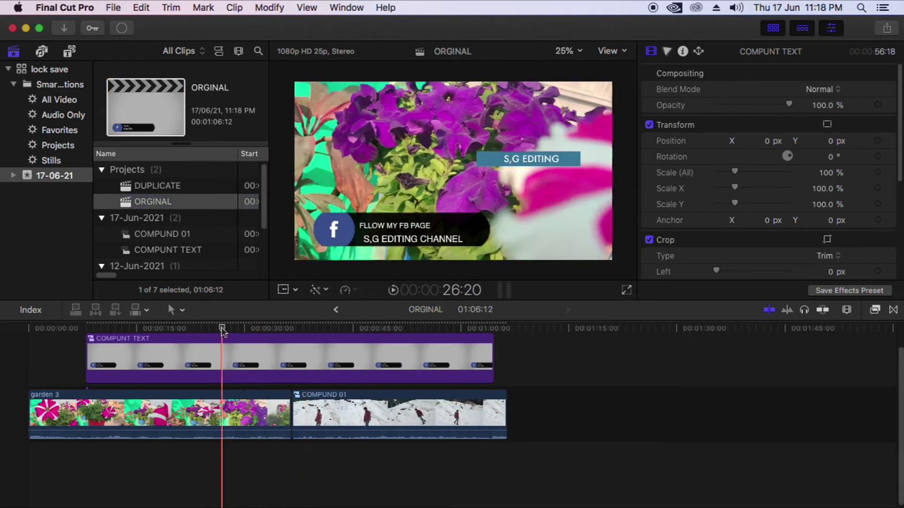
{"action": "double_click", "coordinate": [159, 186]}
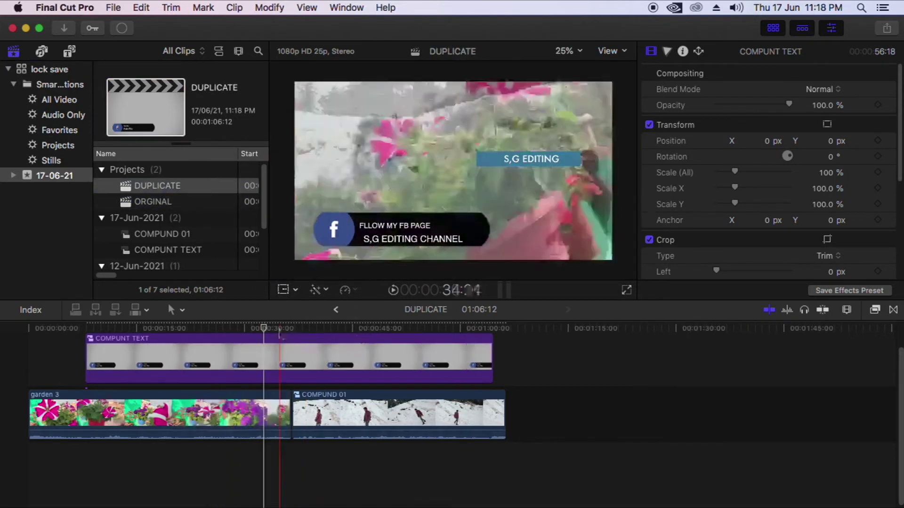
{"action": "left_click_drag", "start_coordinate": [283, 332], "coordinate": [264, 352]}
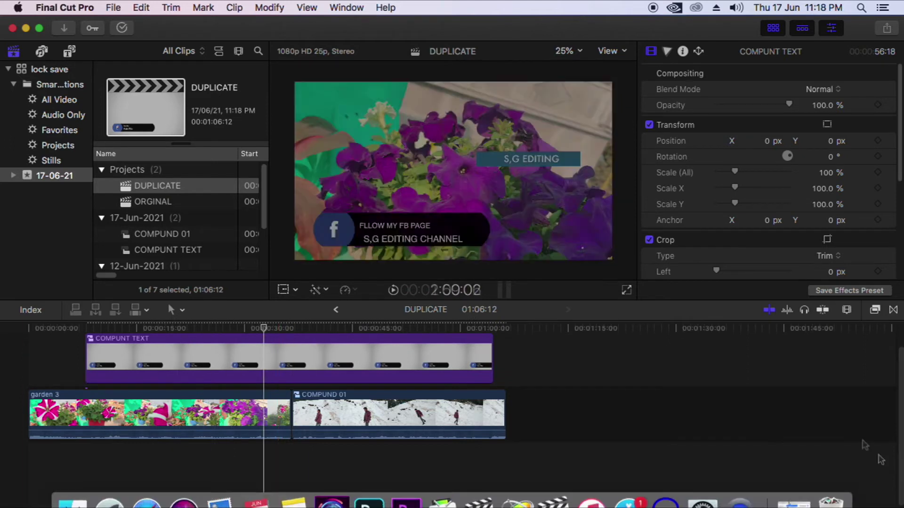
{"action": "double_click", "coordinate": [157, 202]}
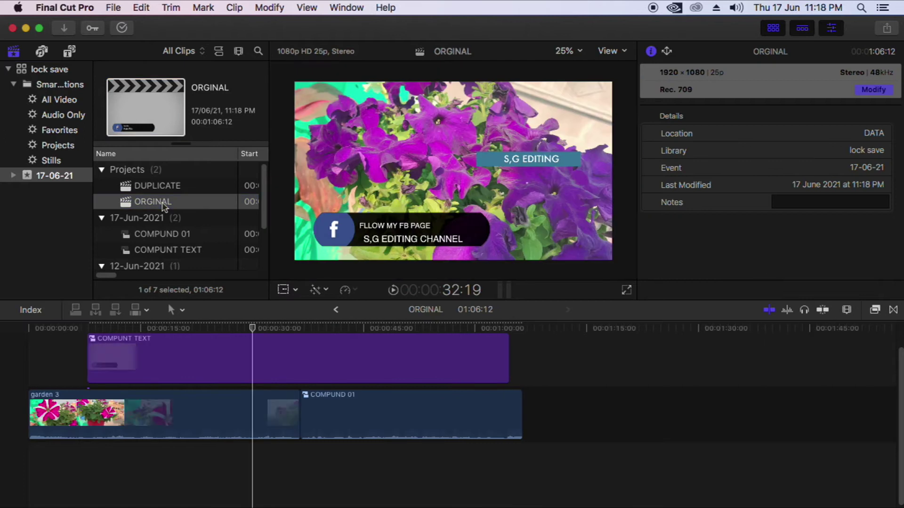
{"action": "left_click", "coordinate": [189, 329]}
{"action": "left_click_drag", "start_coordinate": [192, 328], "coordinate": [246, 343]}
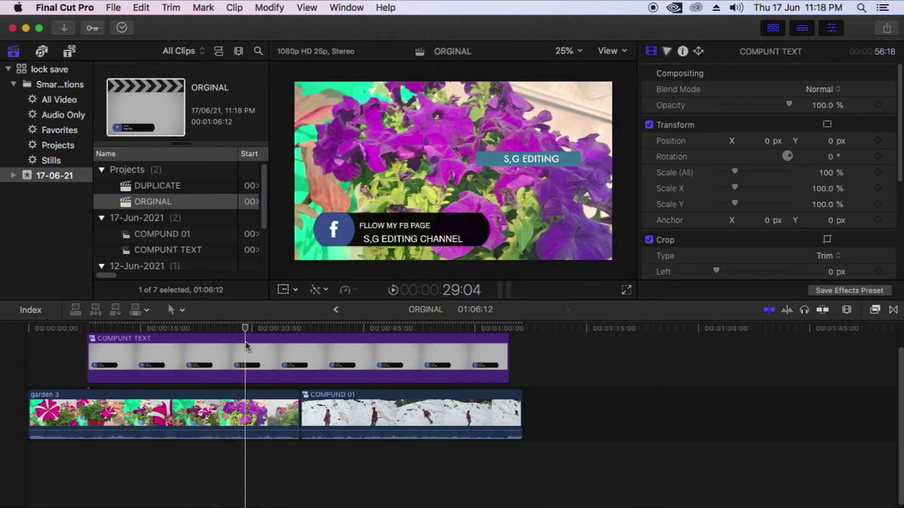
- Open the COMPUNT TEXT compound clip from the ORGINAL timeline and select the clip of that name in the browser
{"action": "left_click", "coordinate": [261, 359]}
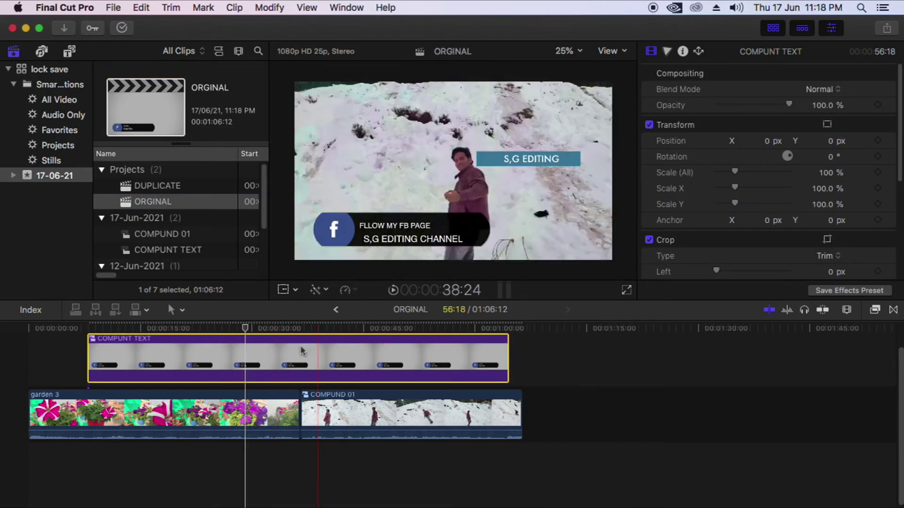
{"action": "right_click", "coordinate": [260, 353]}
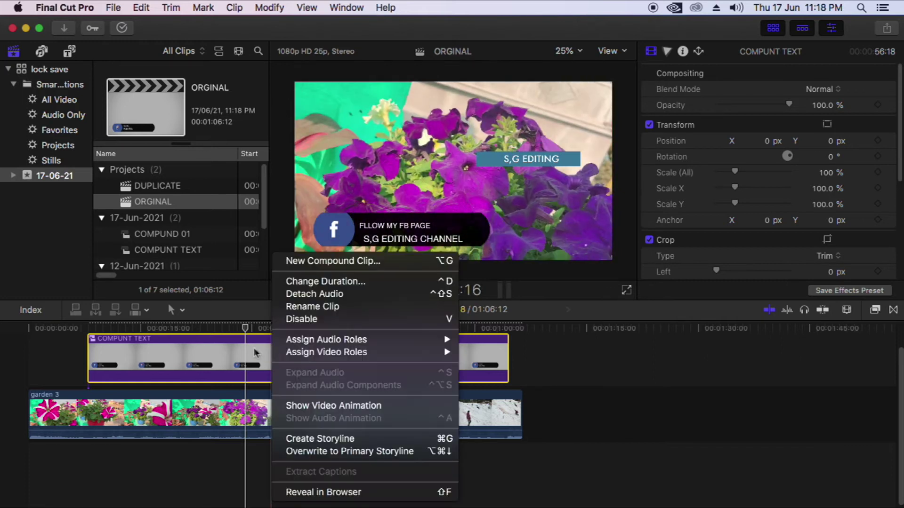
{"action": "left_click", "coordinate": [245, 381]}
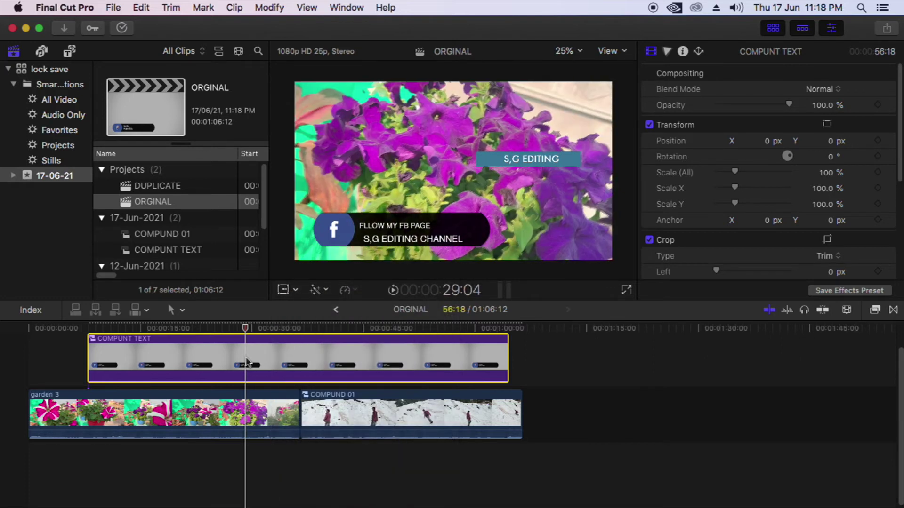
{"action": "double_click", "coordinate": [262, 357]}
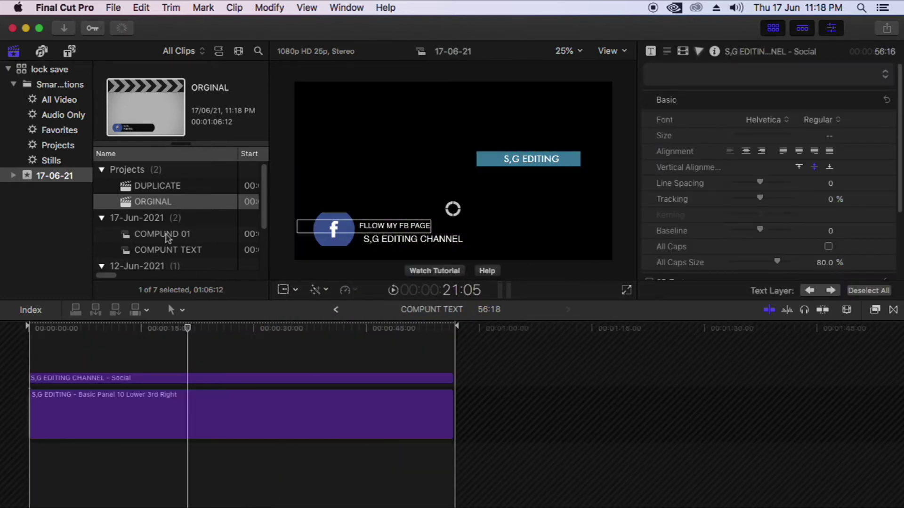
{"action": "left_click", "coordinate": [168, 236]}
{"action": "left_click", "coordinate": [180, 251]}
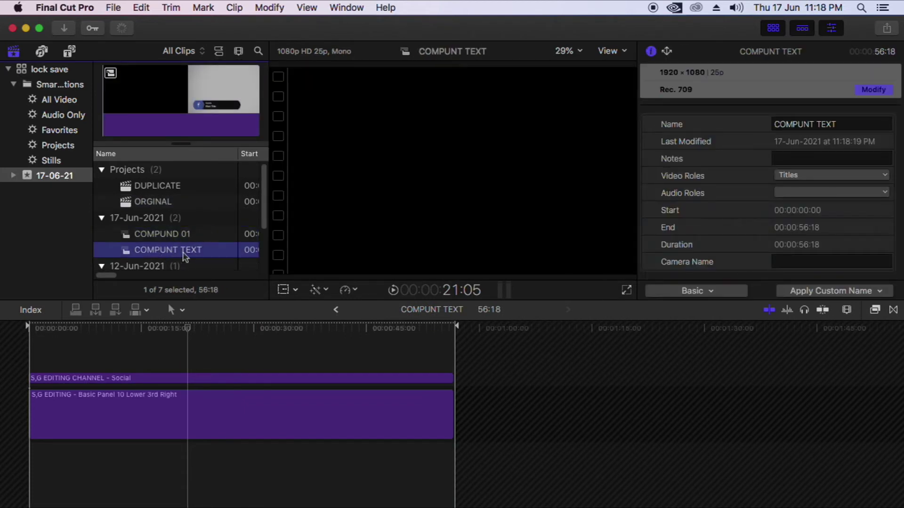
- Move the S,G EDITING panel up near the frame's upper edge, and raise the Social title to about mid-frame height
{"action": "left_click", "coordinate": [176, 328]}
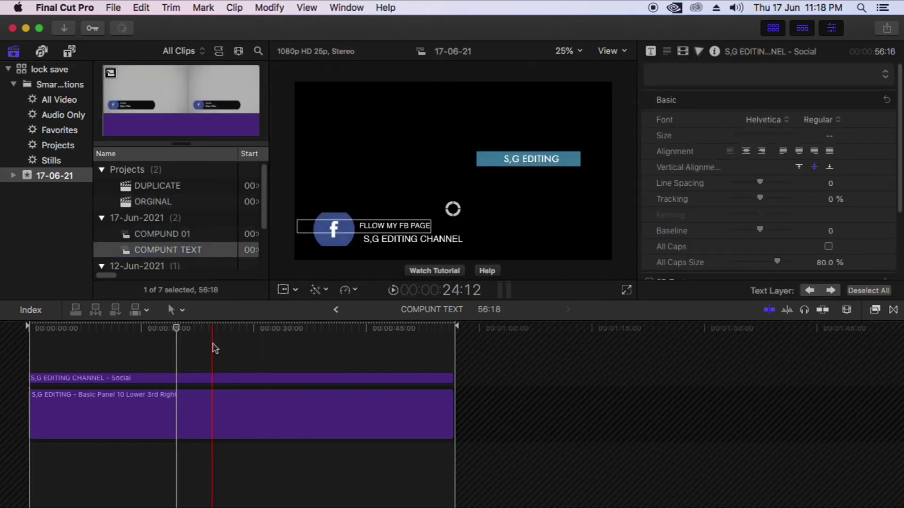
{"action": "left_click", "coordinate": [228, 379]}
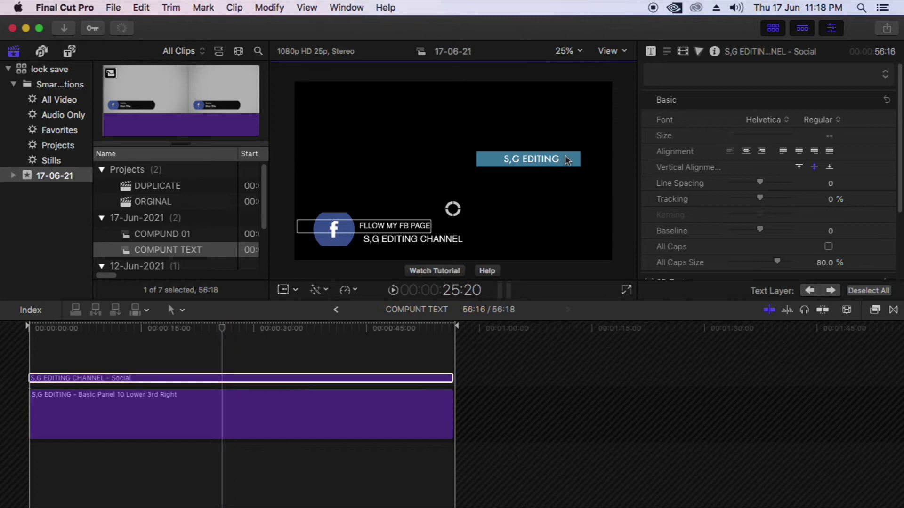
{"action": "left_click_drag", "start_coordinate": [574, 167], "coordinate": [573, 116]}
{"action": "left_click", "coordinate": [393, 378]}
{"action": "left_click_drag", "start_coordinate": [452, 208], "coordinate": [453, 157]}
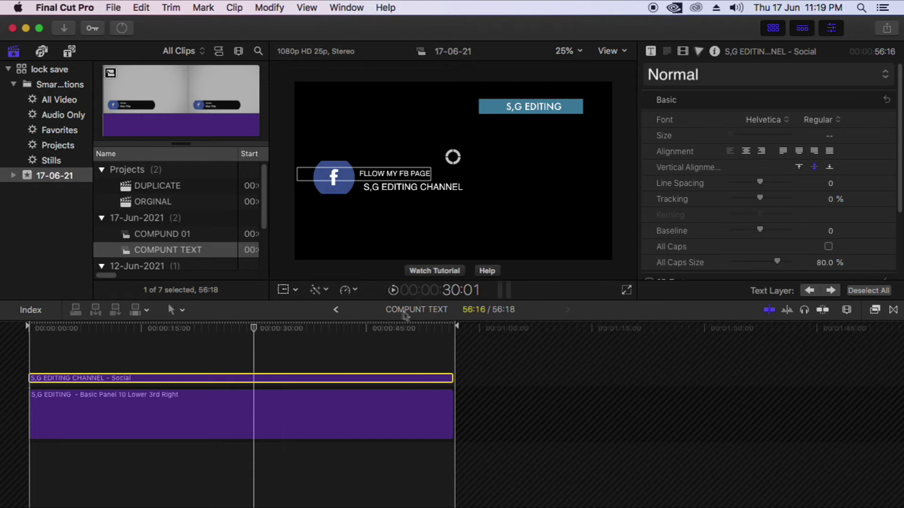
- Check the repositioned titles in the ORGINAL project and in the DUPLICATE project
{"action": "double_click", "coordinate": [168, 207]}
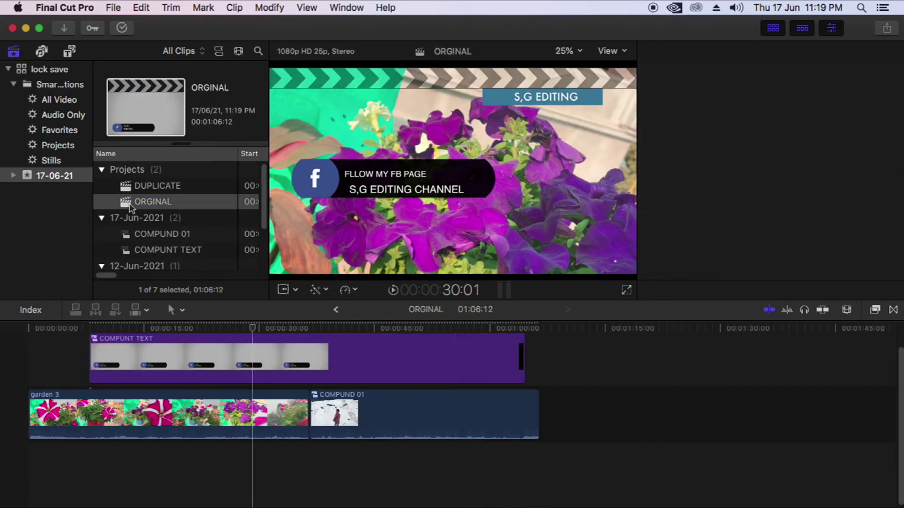
{"action": "left_click", "coordinate": [254, 328]}
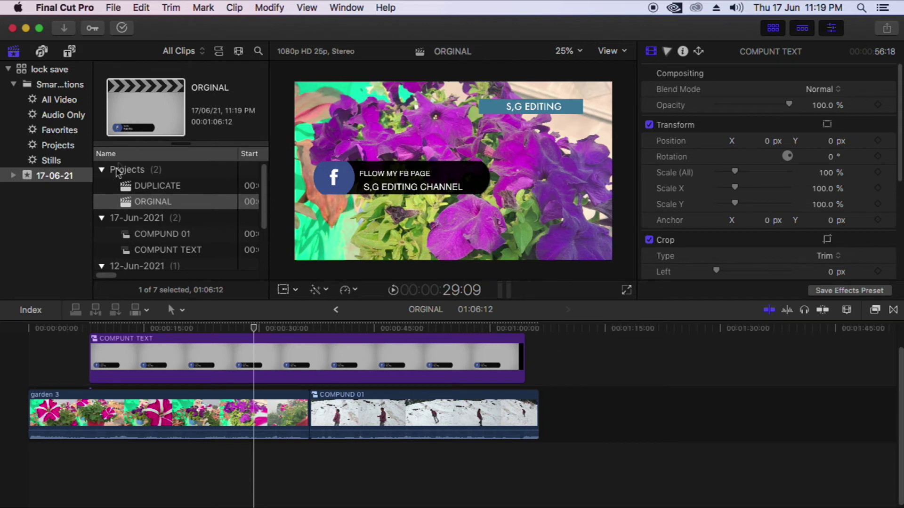
{"action": "double_click", "coordinate": [144, 187]}
{"action": "left_click_drag", "start_coordinate": [245, 331], "coordinate": [260, 382]}
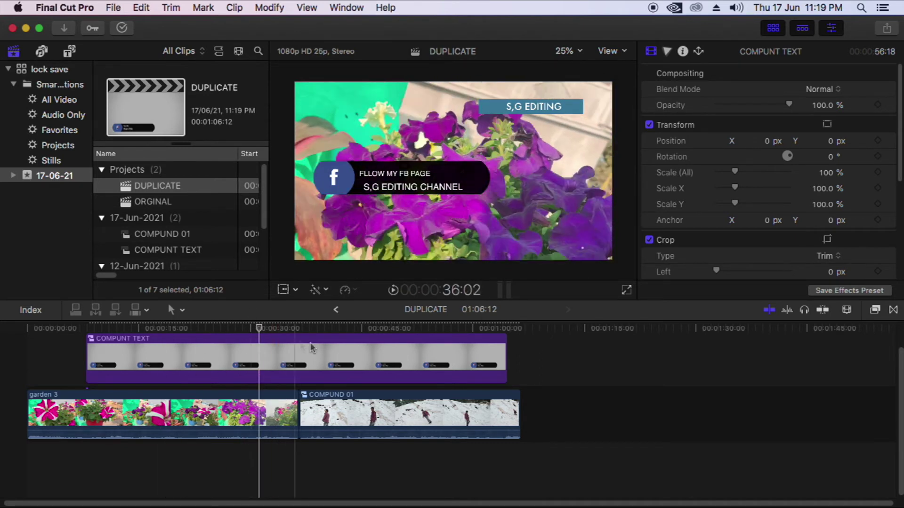
{"action": "left_click", "coordinate": [563, 345]}
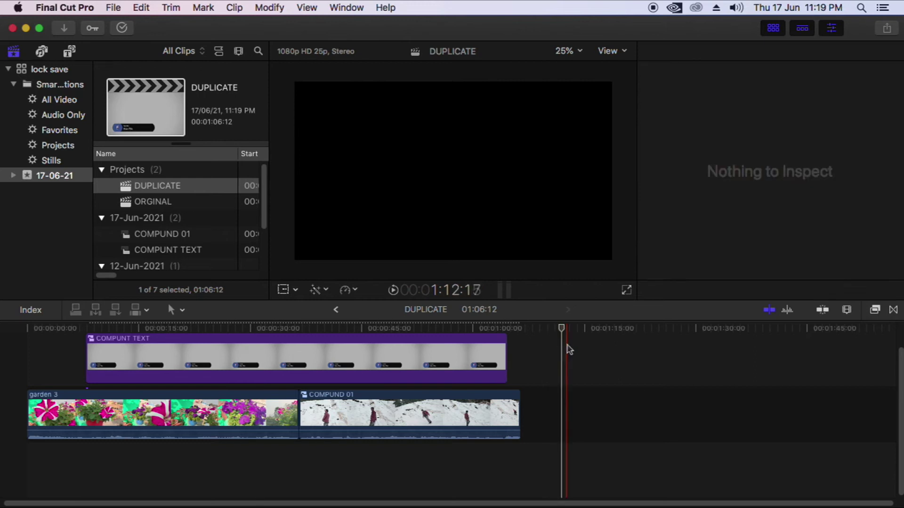
- Reopen the ORGINAL project and select all the clips in its timeline
{"action": "double_click", "coordinate": [136, 208]}
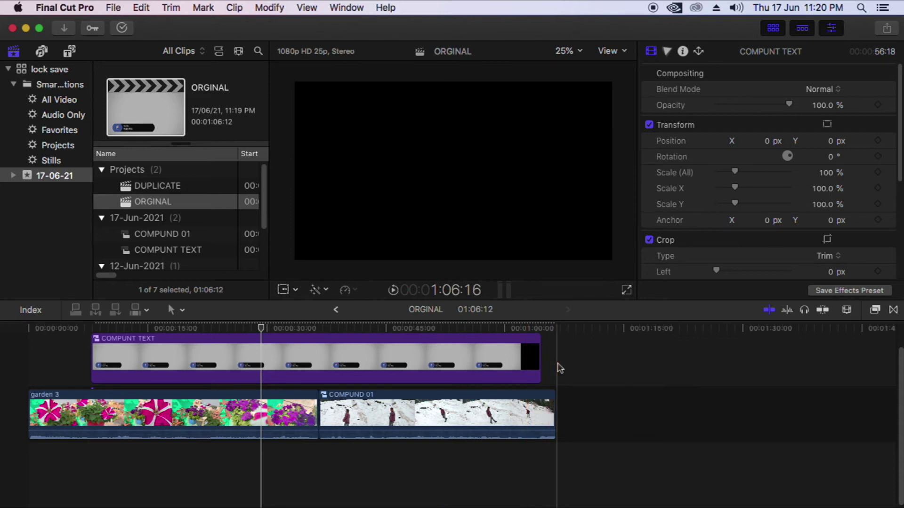
{"action": "left_click", "coordinate": [309, 329]}
{"action": "left_click_drag", "start_coordinate": [634, 349], "coordinate": [146, 419]}
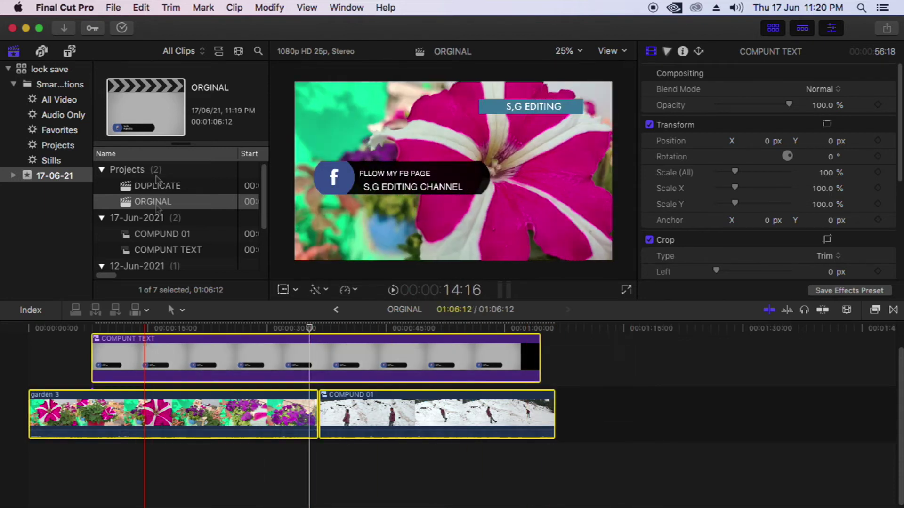
- Duplicate the ORGINAL project as a snapshot
{"action": "right_click", "coordinate": [136, 203]}
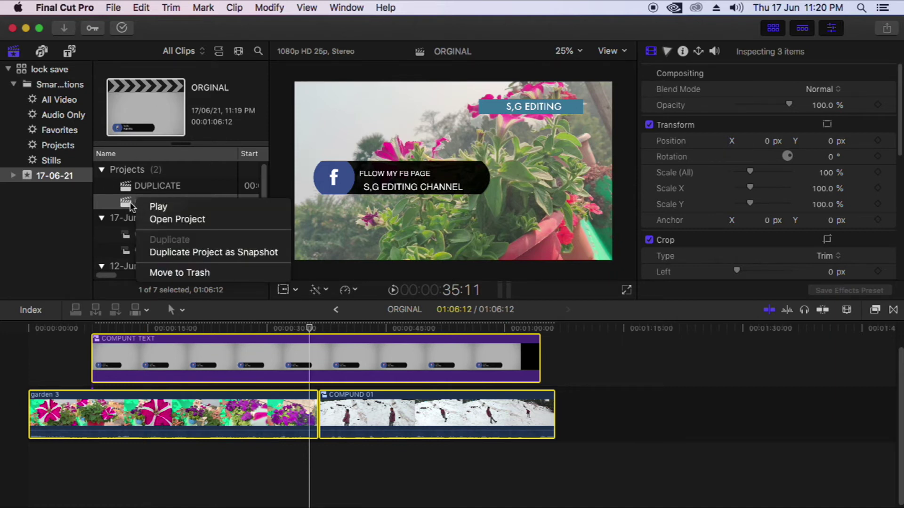
{"action": "left_click", "coordinate": [208, 253]}
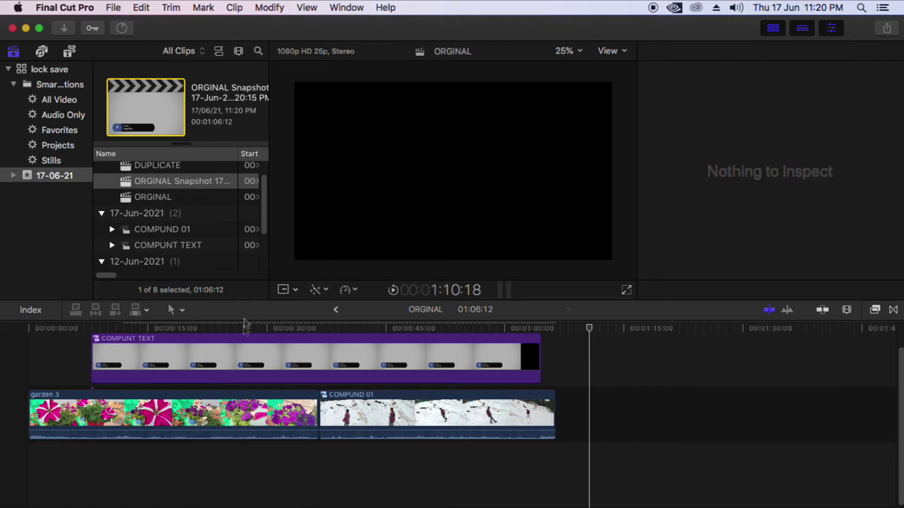
- Scale down the garden 3 clip to about 61% and the COMPUND 01 clip to about 55% in the ORGINAL timeline
{"action": "left_click", "coordinate": [234, 328]}
{"action": "left_click", "coordinate": [276, 412]}
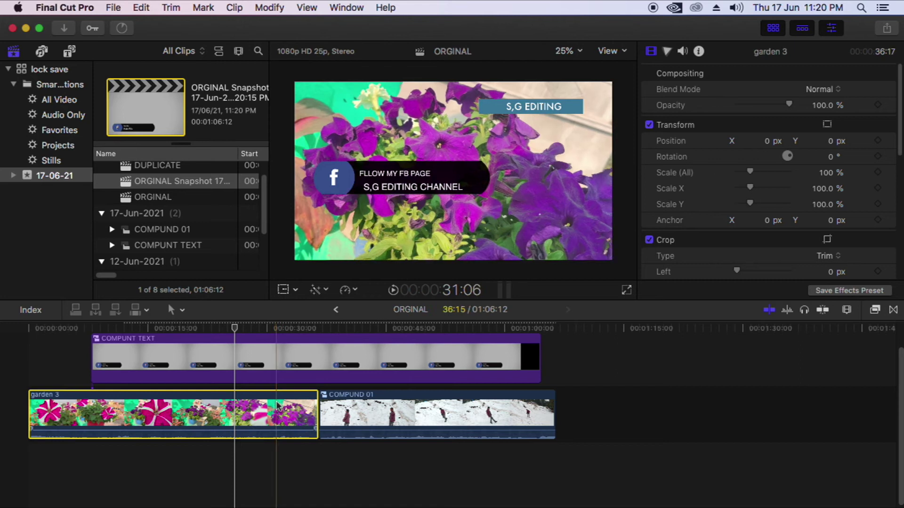
{"action": "left_click", "coordinate": [296, 290]}
{"action": "left_click", "coordinate": [320, 306]}
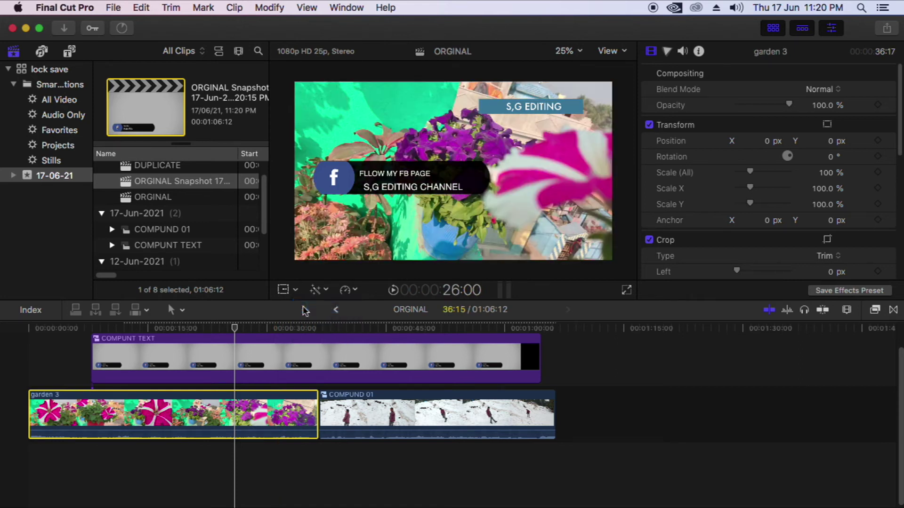
{"action": "left_click_drag", "start_coordinate": [295, 262], "coordinate": [357, 225]}
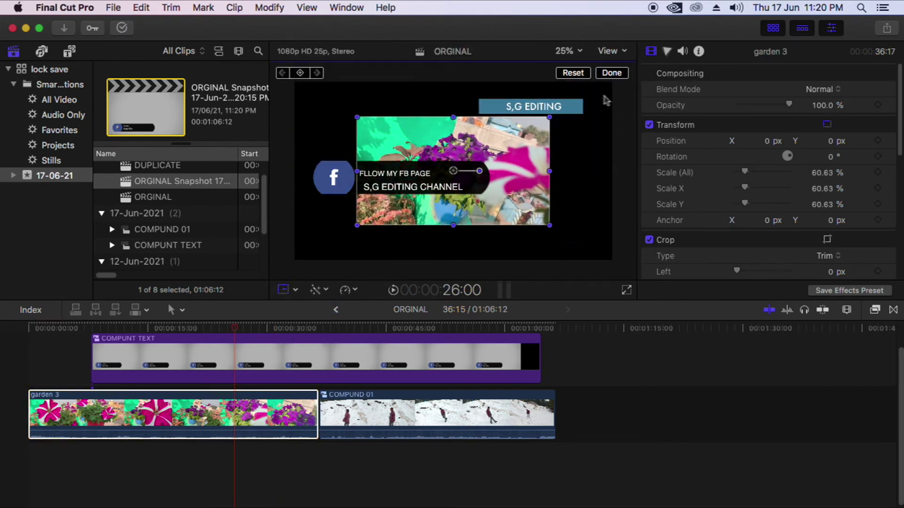
{"action": "left_click", "coordinate": [612, 72]}
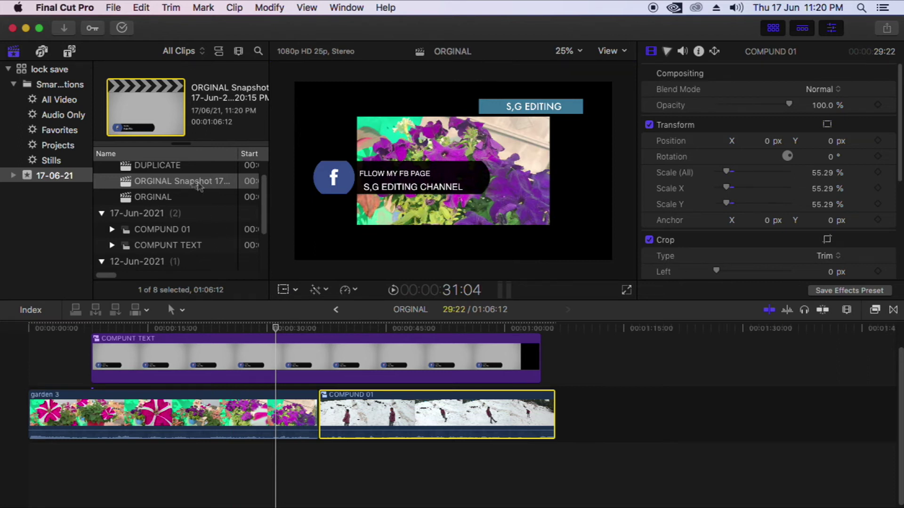
- Open the ORGINAL snapshot and compare its clip scaling with that of the ORGINAL project
{"action": "left_click", "coordinate": [178, 170]}
{"action": "left_click", "coordinate": [175, 186]}
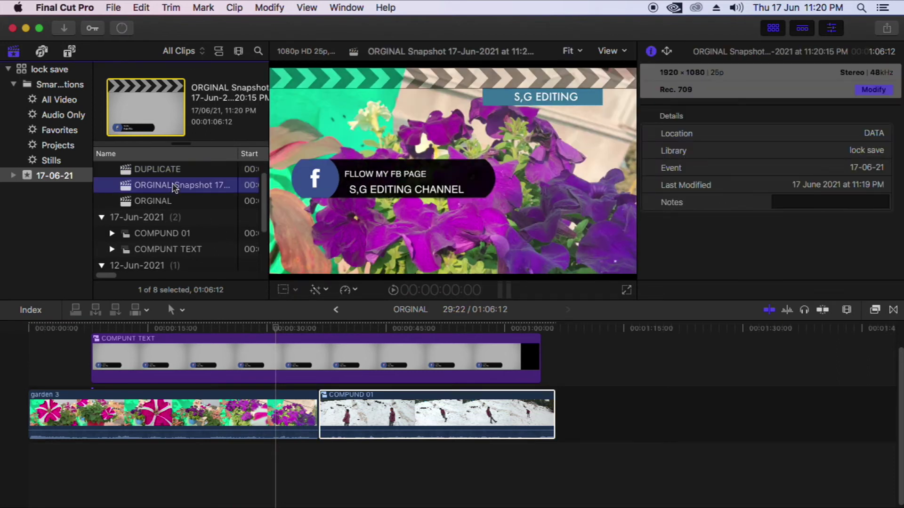
{"action": "double_click", "coordinate": [175, 187]}
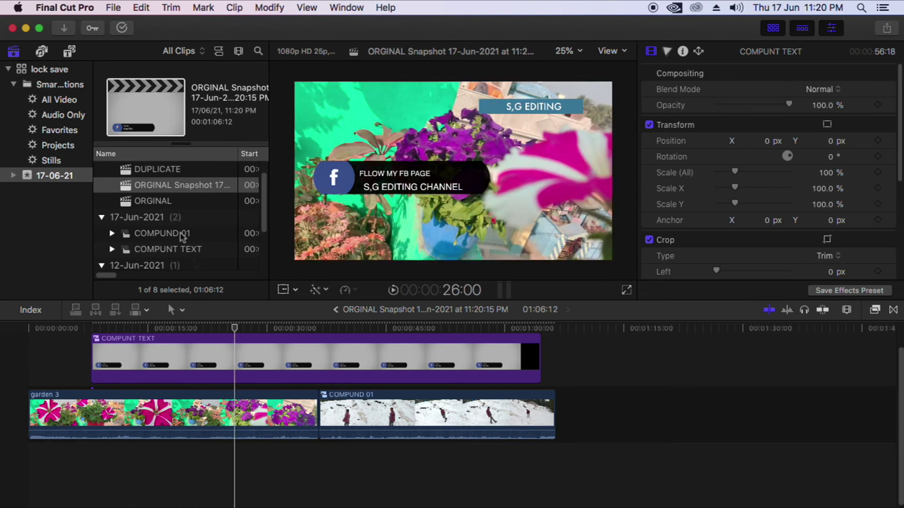
{"action": "left_click", "coordinate": [166, 187]}
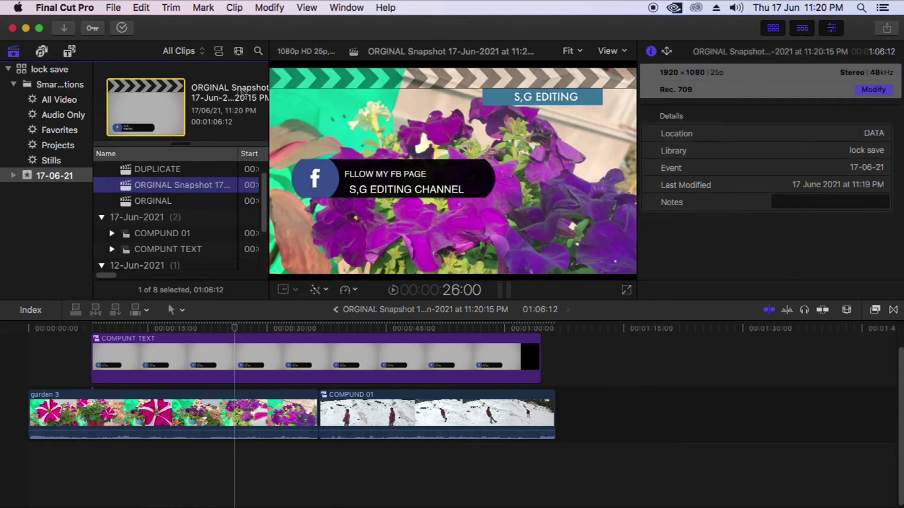
{"action": "left_click_drag", "start_coordinate": [249, 329], "coordinate": [217, 344]}
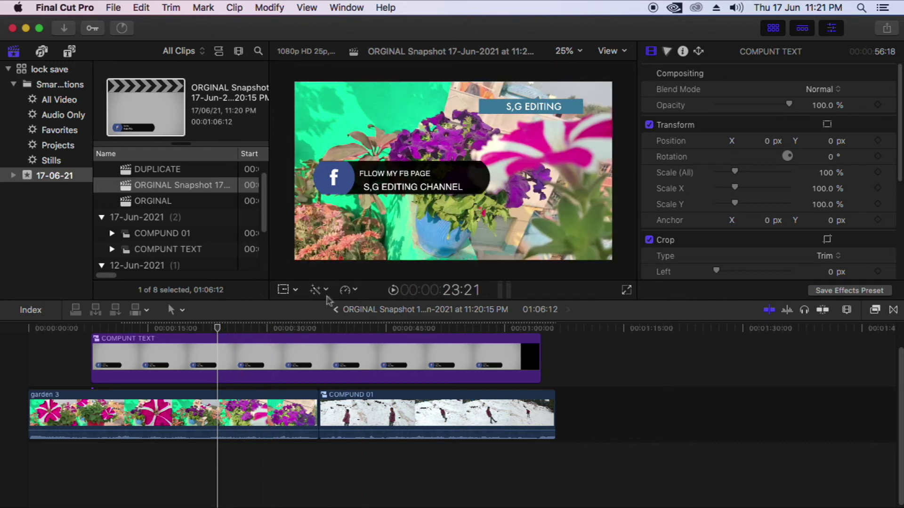
{"action": "double_click", "coordinate": [161, 203]}
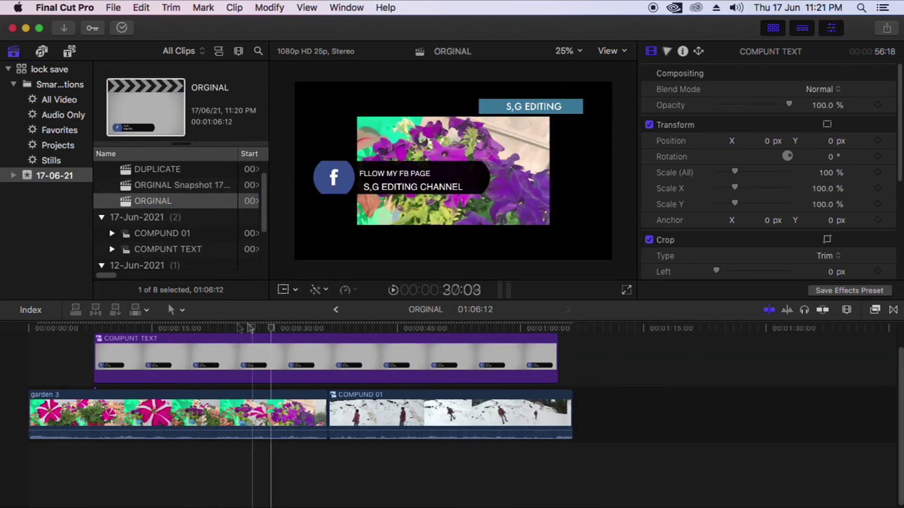
{"action": "left_click", "coordinate": [438, 330]}
- Reopen the ORGINAL snapshot and move its COMPUNT TEXT clip about 4 seconds earlier in the timeline
{"action": "left_click", "coordinate": [175, 191]}
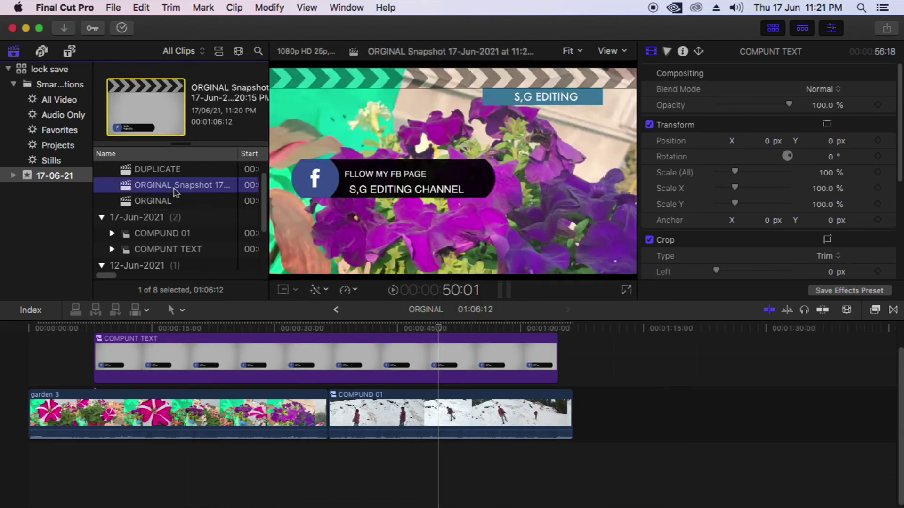
{"action": "double_click", "coordinate": [174, 188]}
{"action": "left_click_drag", "start_coordinate": [262, 338], "coordinate": [226, 337]}
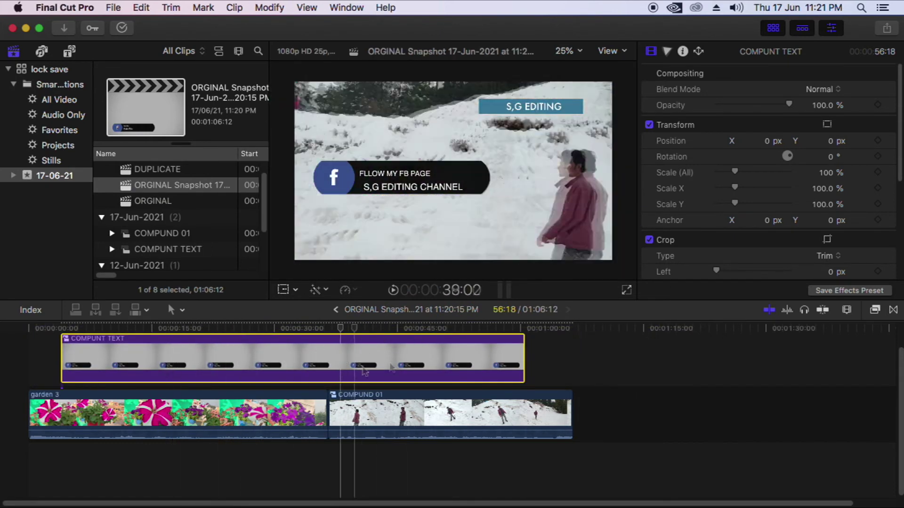
{"action": "left_click", "coordinate": [139, 362]}
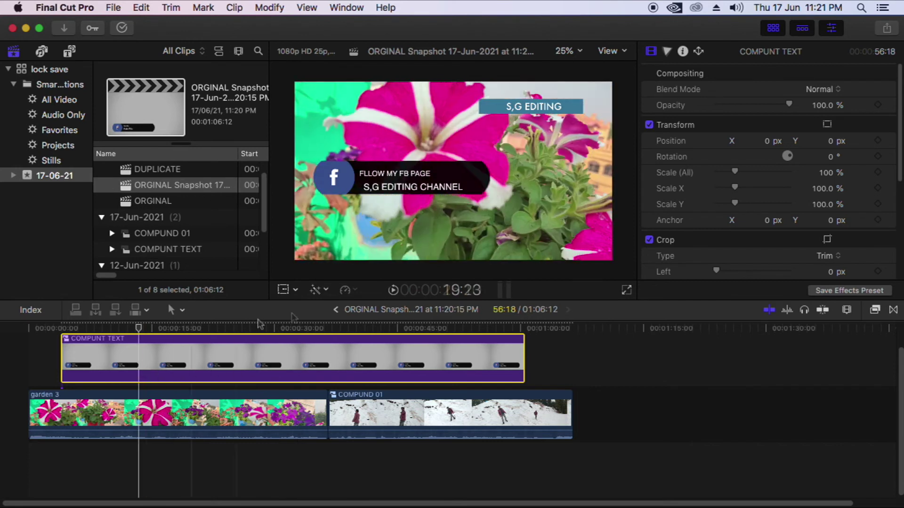
- Compare the COMPUNT TEXT clip's timeline position in the ORGINAL project and its snapshot, selecting all the snapshot's clips
{"action": "left_click", "coordinate": [336, 310]}
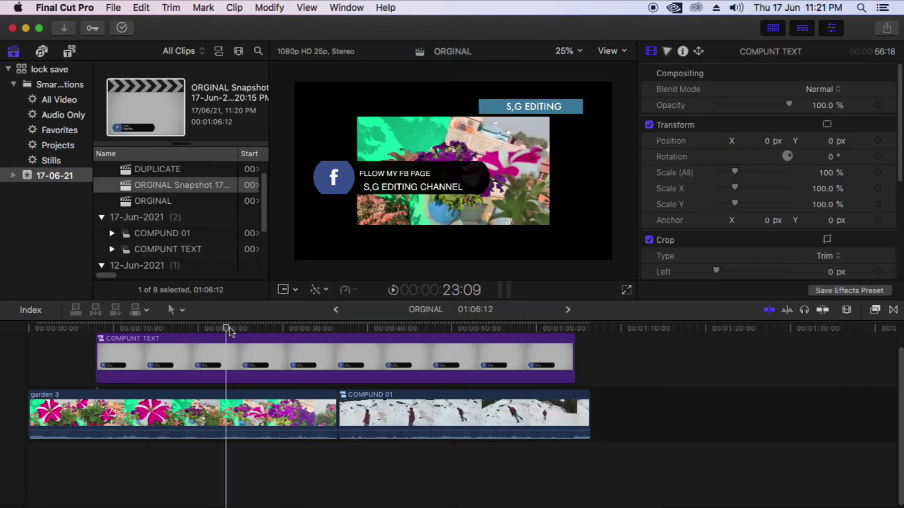
{"action": "left_click", "coordinate": [192, 358]}
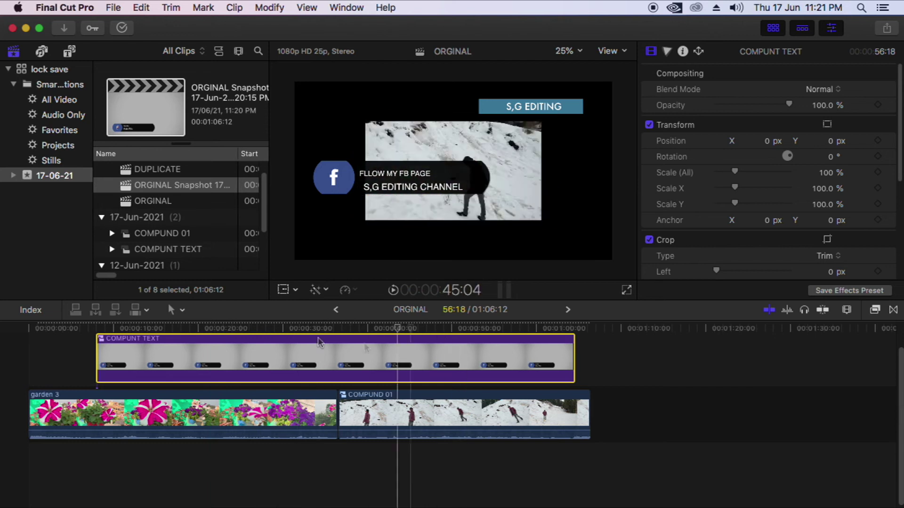
{"action": "double_click", "coordinate": [193, 186]}
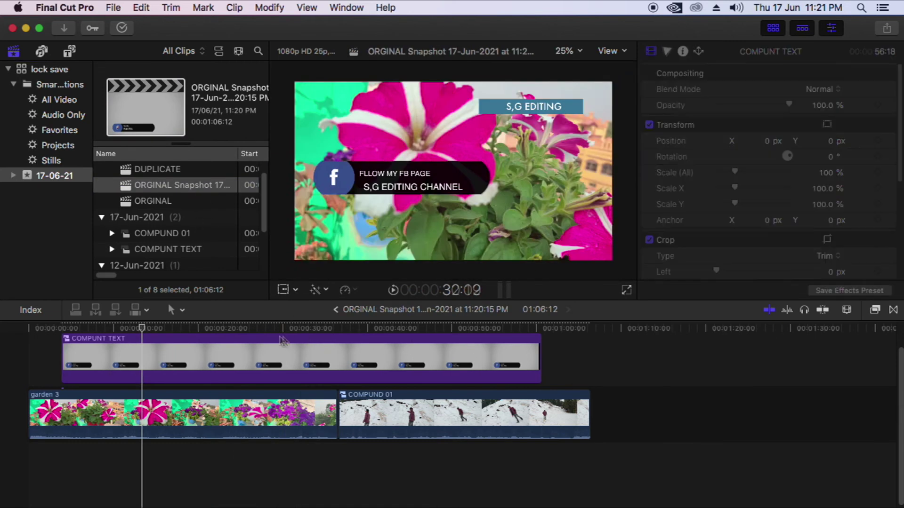
{"action": "left_click", "coordinate": [193, 352]}
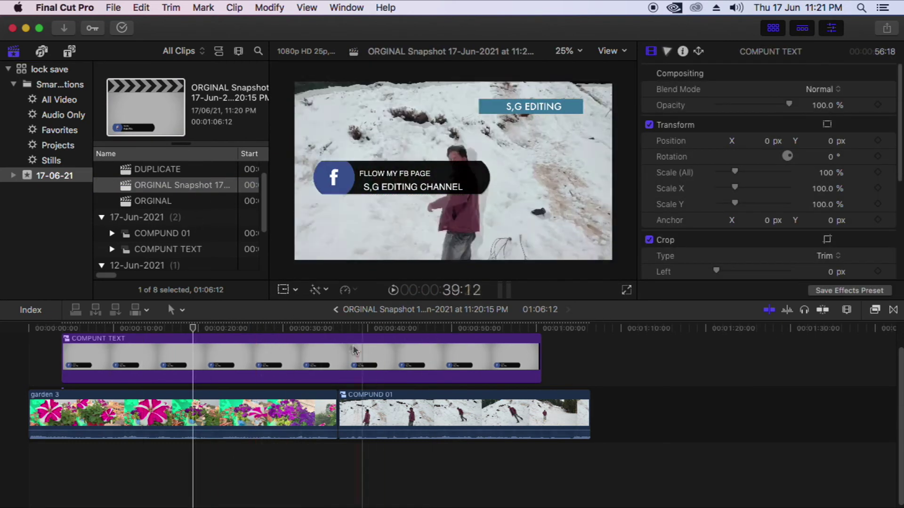
{"action": "key", "text": "super+a"}
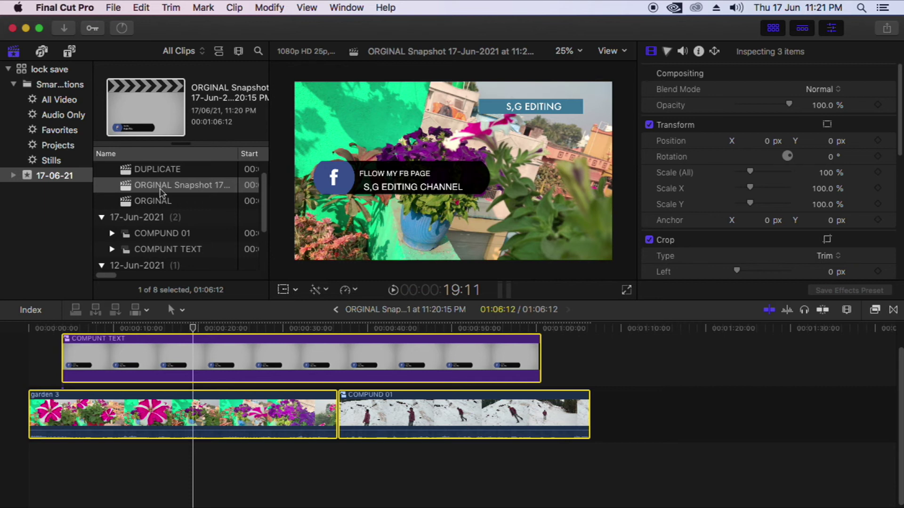
- Examine the project and snapshot duplication options offered for the ORGINAL project in the browser
{"action": "right_click", "coordinate": [160, 201]}
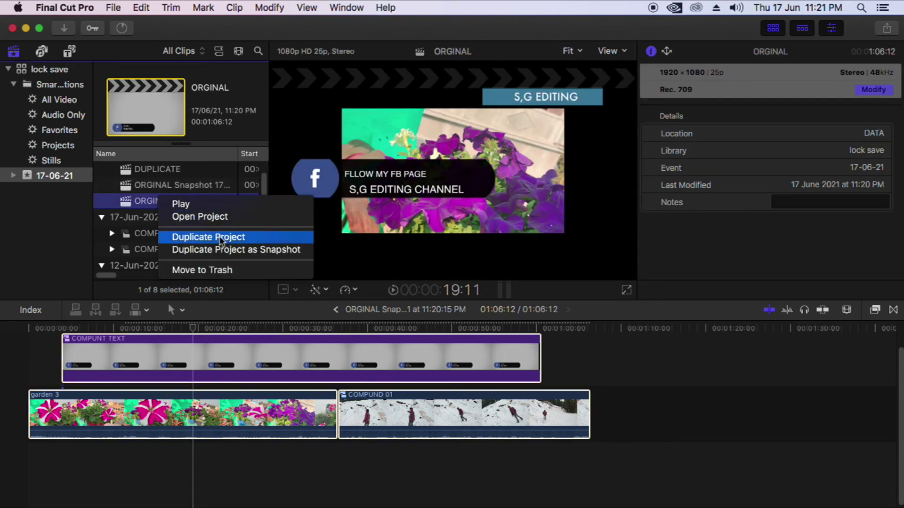
{"action": "right_click", "coordinate": [163, 99]}
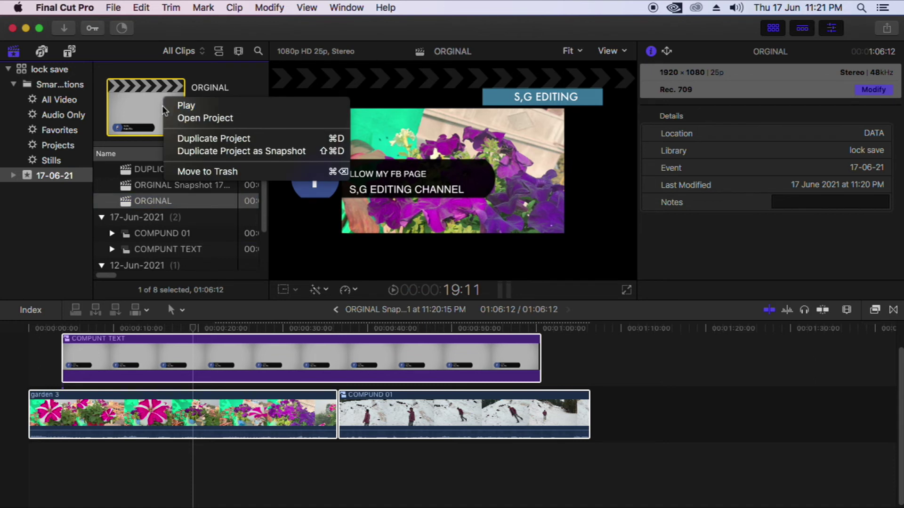
{"action": "left_click", "coordinate": [316, 337]}
{"action": "key", "text": "super+a"}
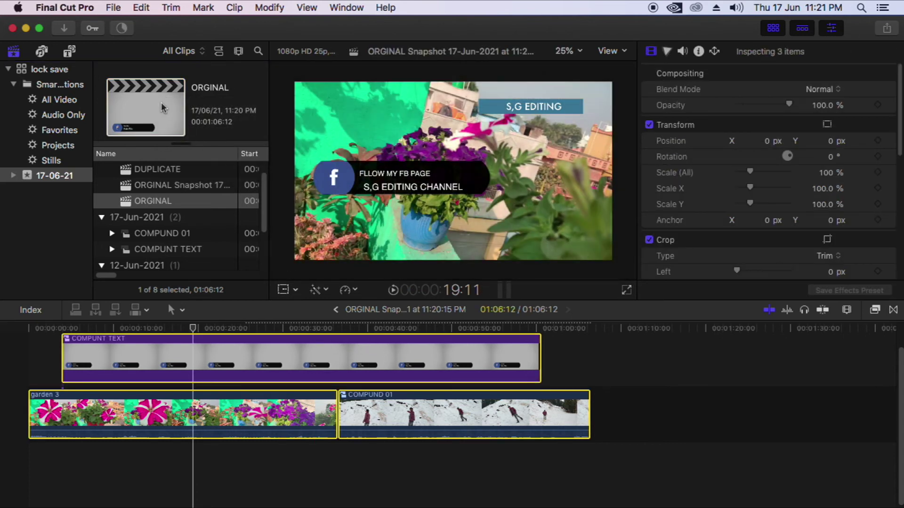
{"action": "right_click", "coordinate": [175, 100]}
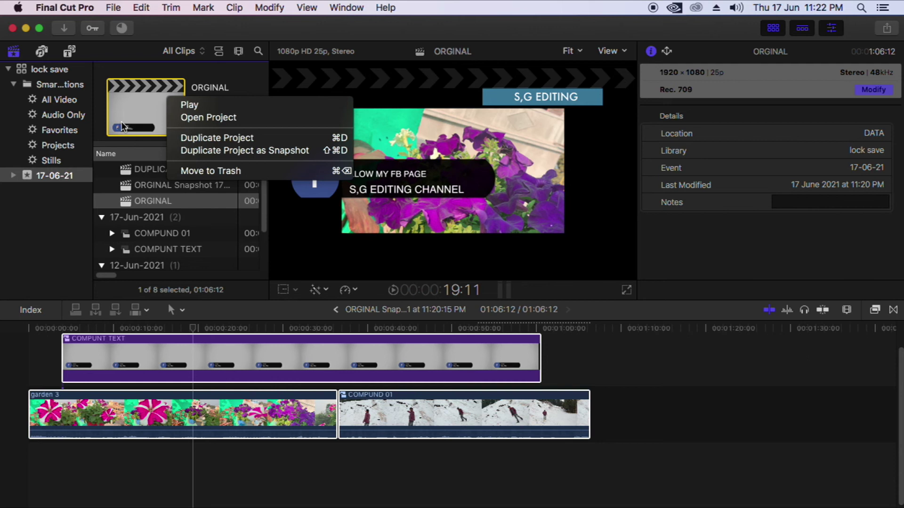
{"action": "left_click", "coordinate": [143, 107]}
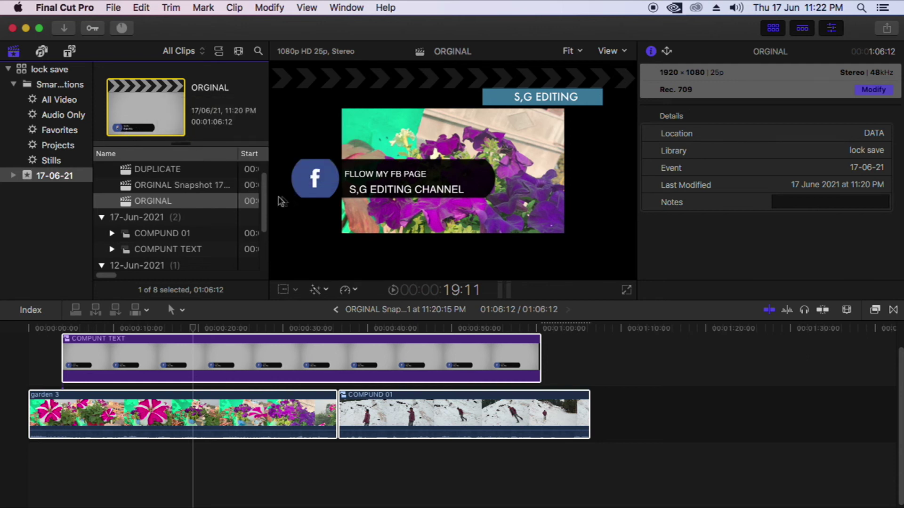
{"action": "scroll", "coordinate": [212, 198], "scroll_direction": "up", "scroll_amount": 2}
{"action": "right_click", "coordinate": [134, 101]}
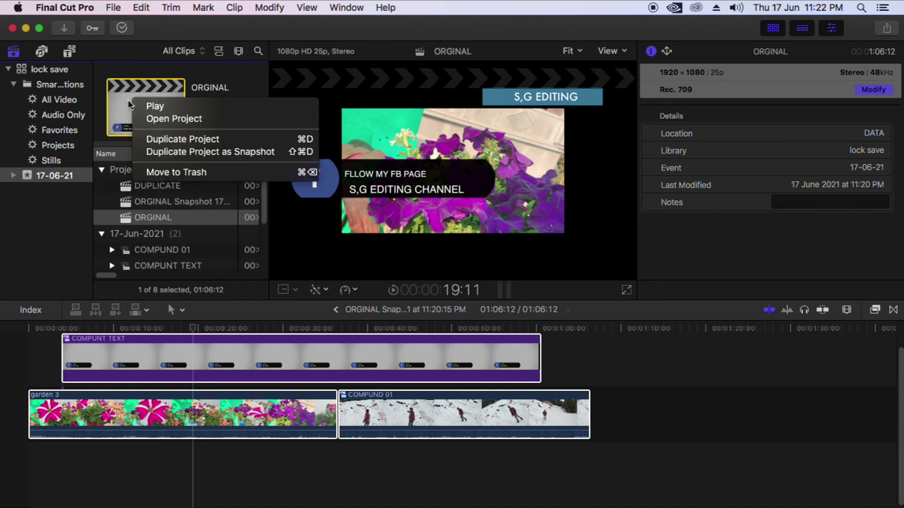
{"action": "key", "text": "Escape"}
{"action": "mouse_move", "coordinate": [782, 69]}
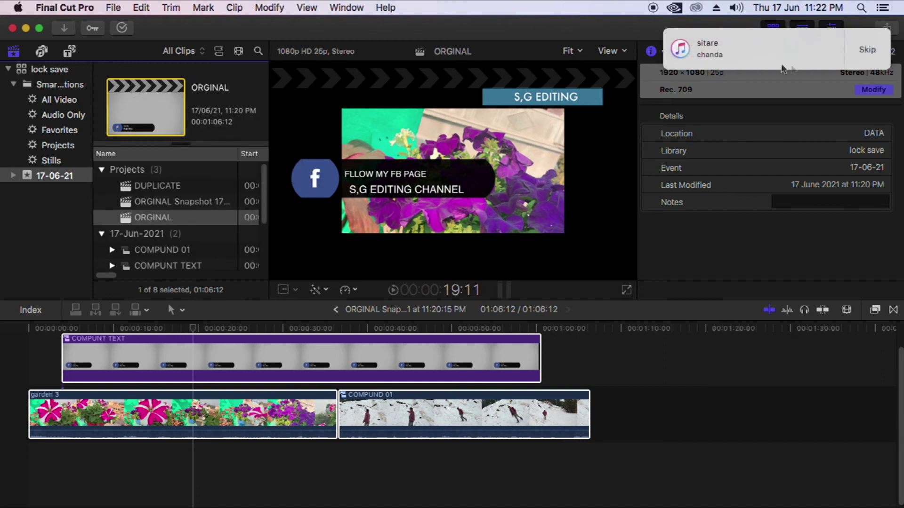
{"action": "right_click", "coordinate": [134, 108]}
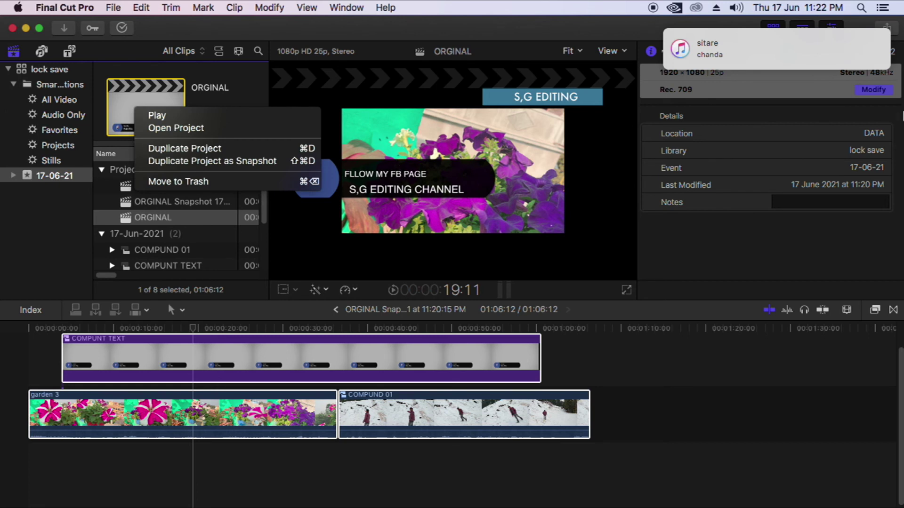
{"action": "key", "text": "super+d"}
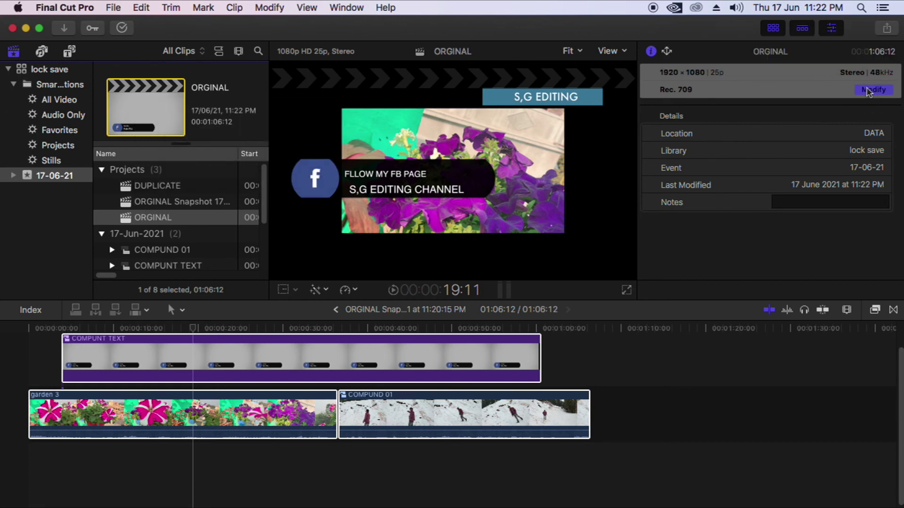
- Examine the video format choices in the ORGINAL project's settings, then cancel out of them
{"action": "left_click", "coordinate": [873, 89]}
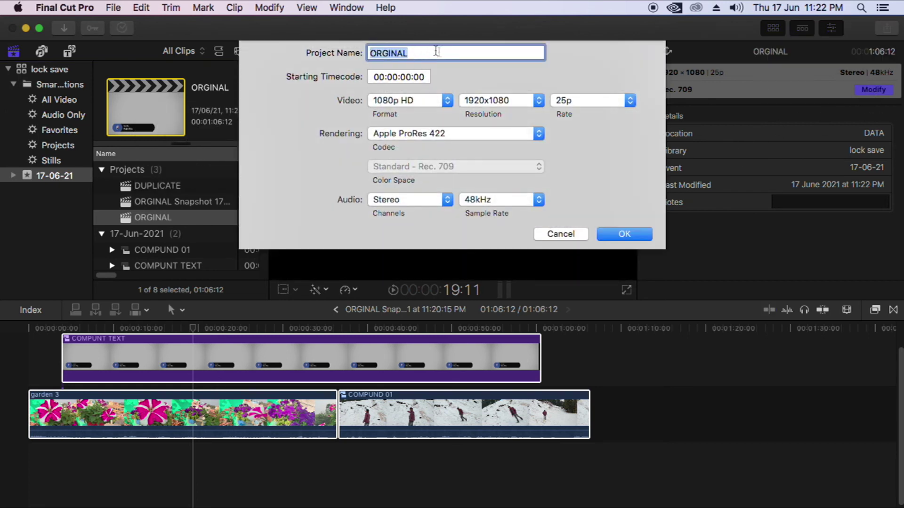
{"action": "left_click", "coordinate": [410, 100]}
{"action": "left_click", "coordinate": [610, 73]}
{"action": "left_click", "coordinate": [552, 234]}
{"action": "right_click", "coordinate": [157, 99]}
{"action": "left_click", "coordinate": [197, 153]}
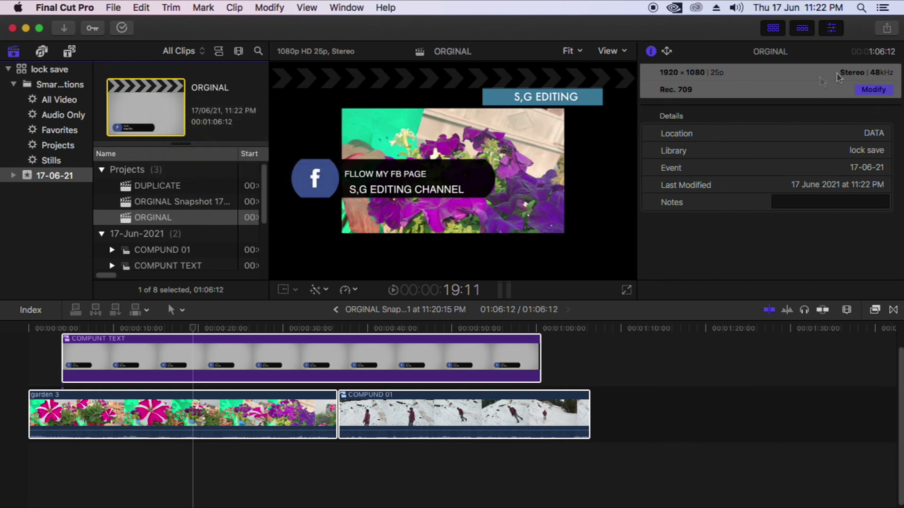
{"action": "left_click", "coordinate": [875, 90]}
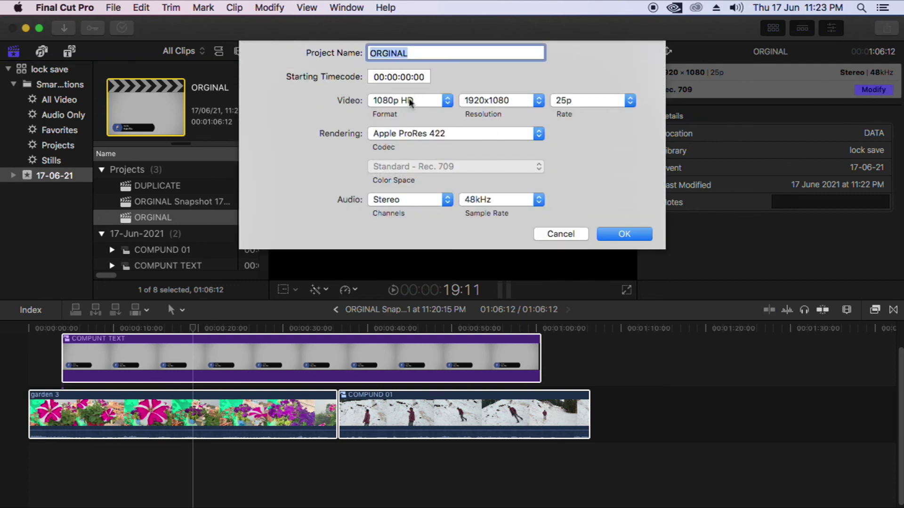
{"action": "left_click", "coordinate": [400, 99]}
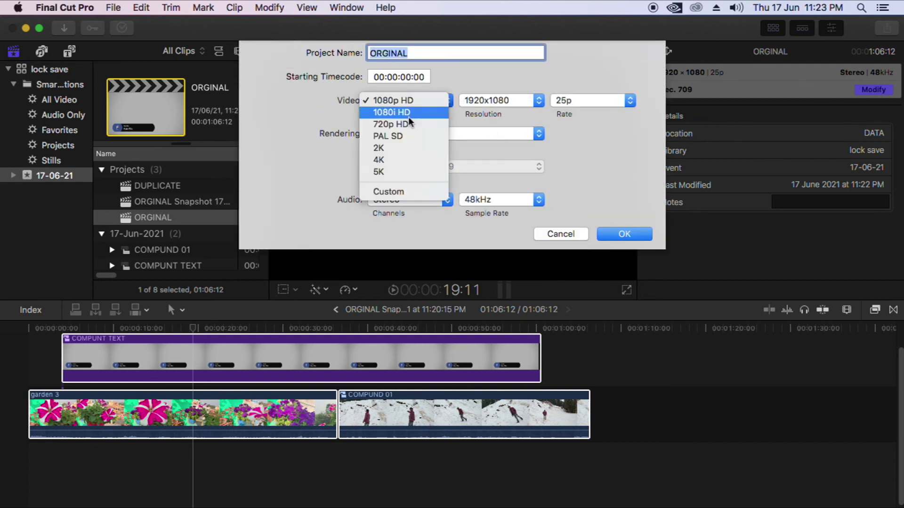
{"action": "left_click", "coordinate": [584, 151]}
{"action": "left_click", "coordinate": [563, 234]}
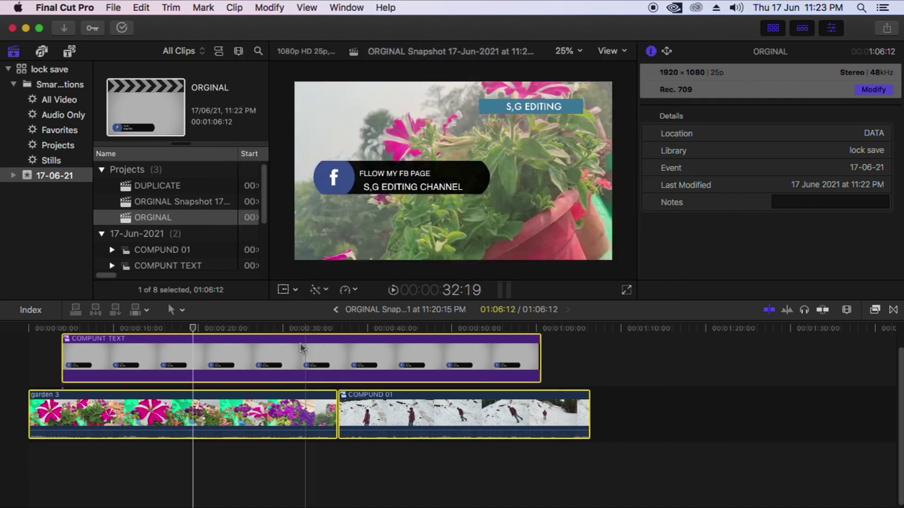